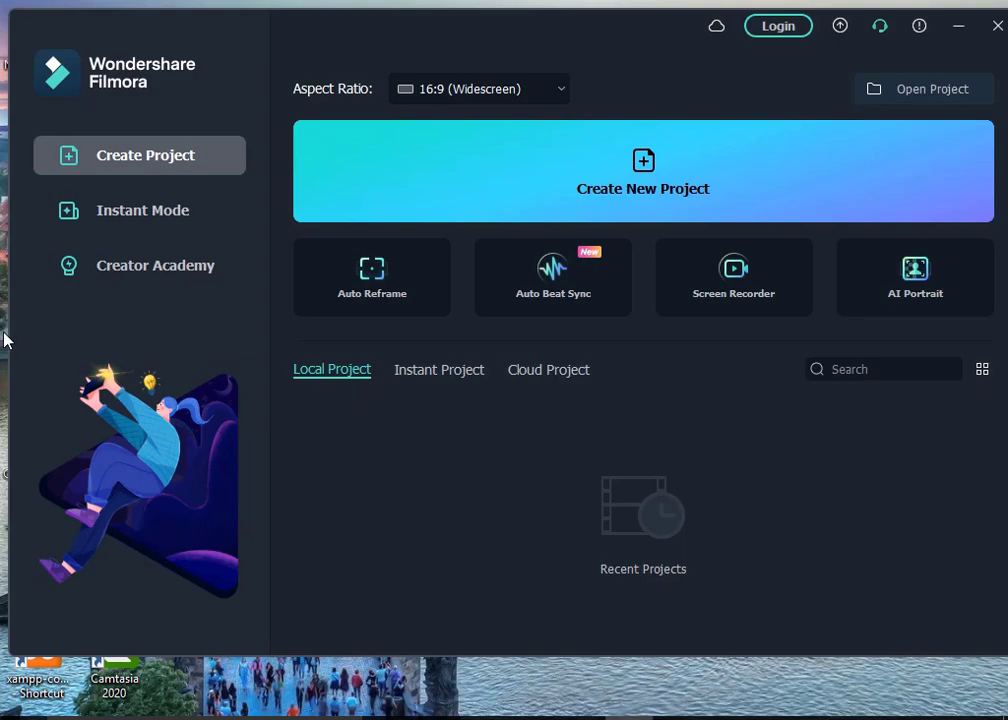
- Create a new project and import the Czech Republic - 8404 video and the prague-3010407_1280 image
click(647, 173)
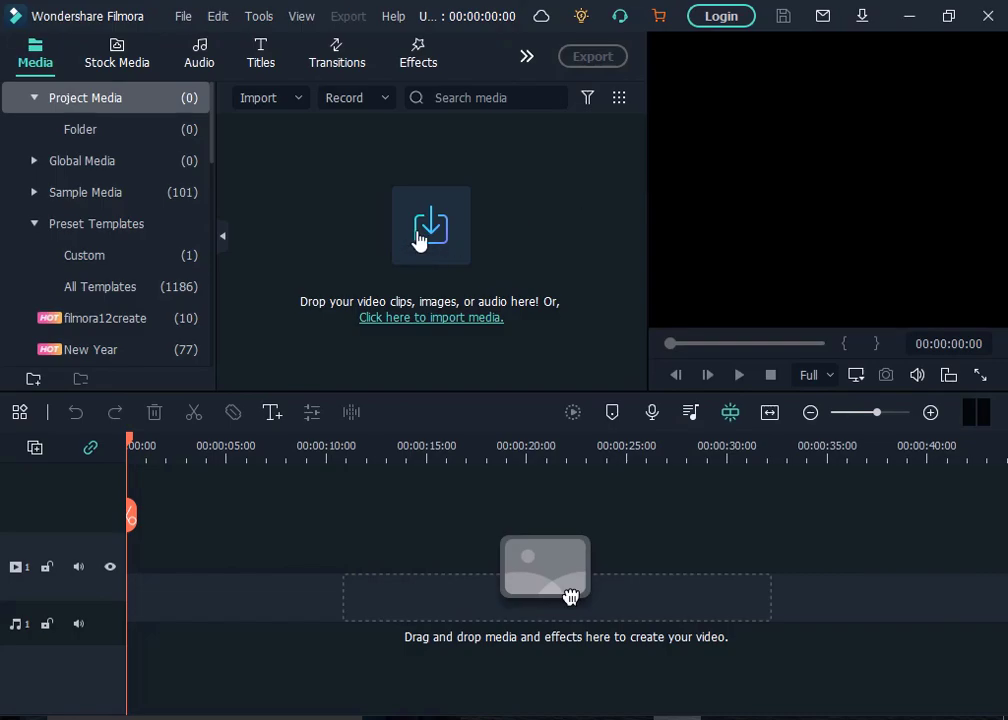
click(418, 238)
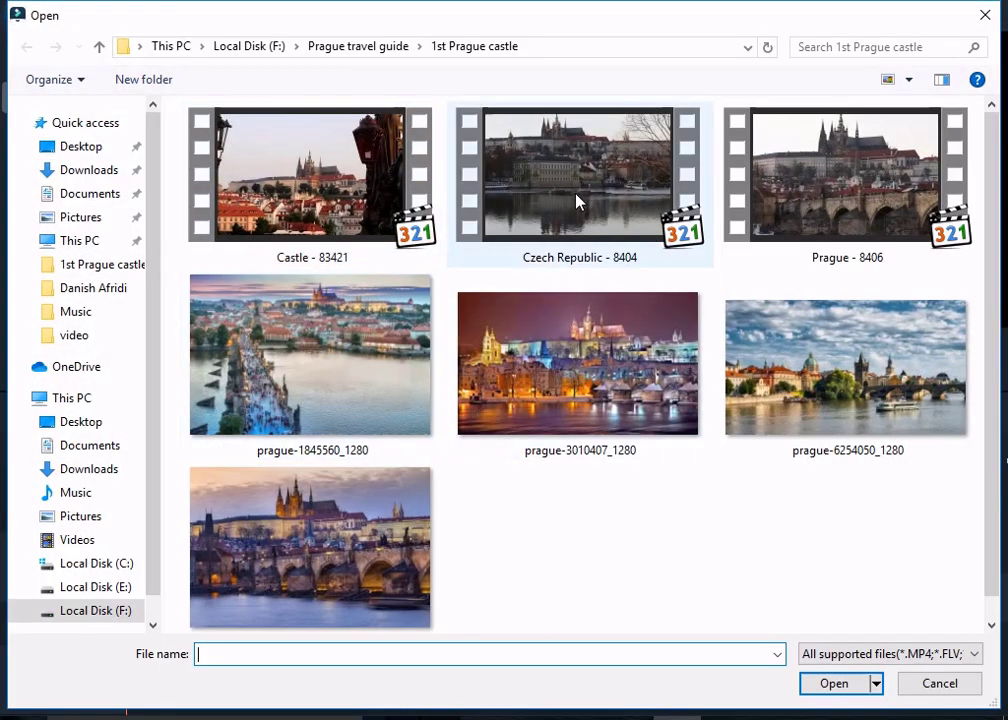
click(576, 201)
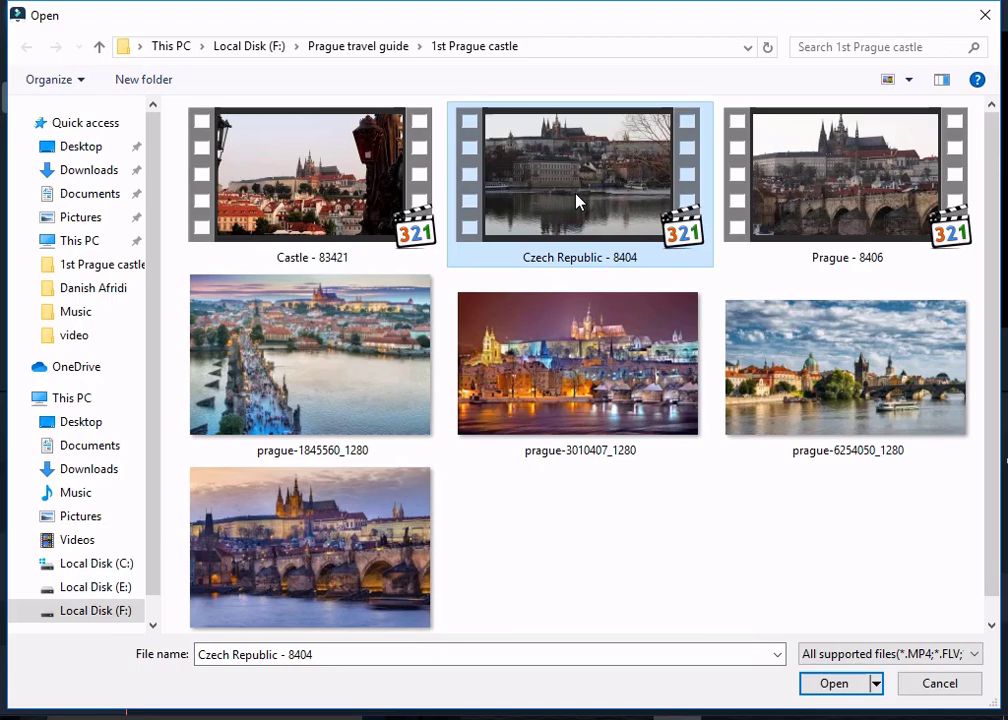
ctrl+click(541, 376)
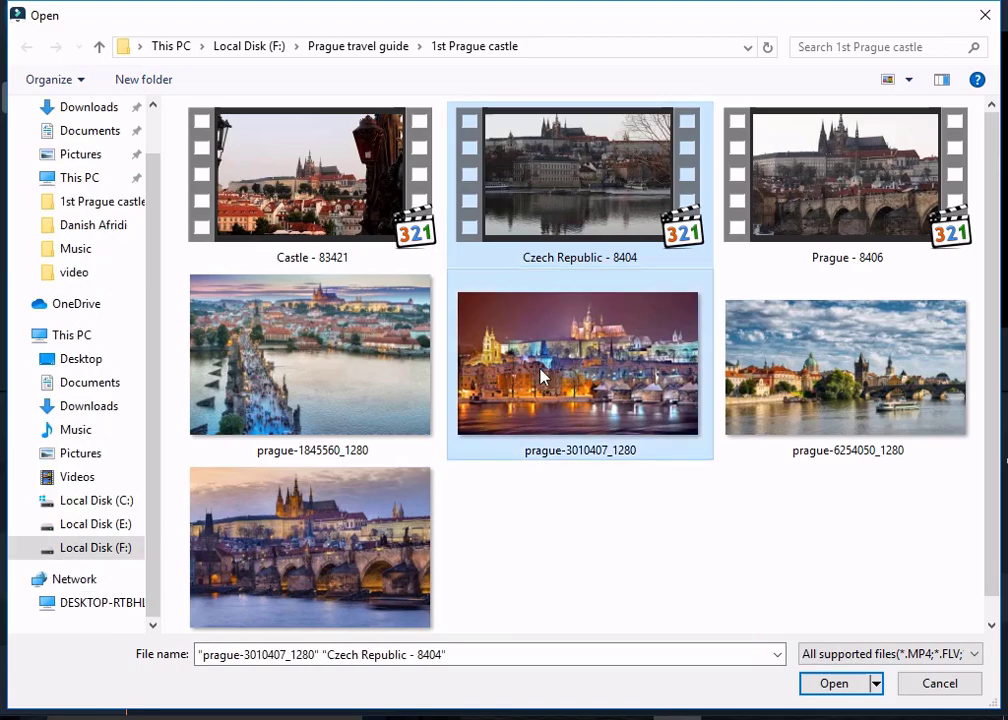
click(833, 684)
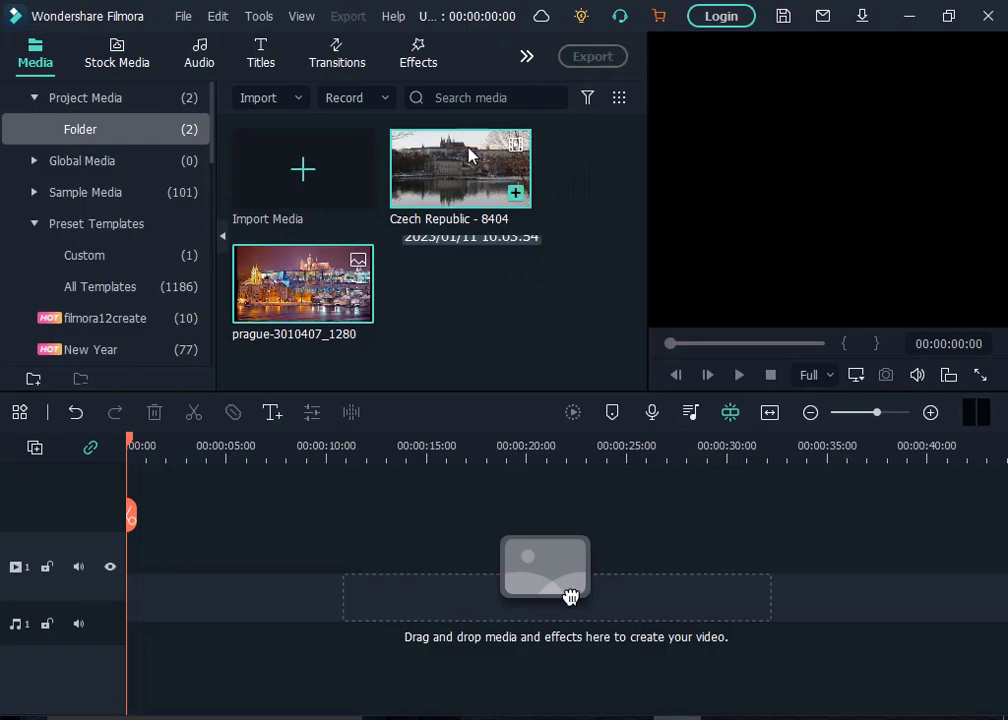
- Add the Czech Republic - 8404 clip to the timeline, matching the project to 1280 x 720 29.97fps
mouse_move(478, 211)
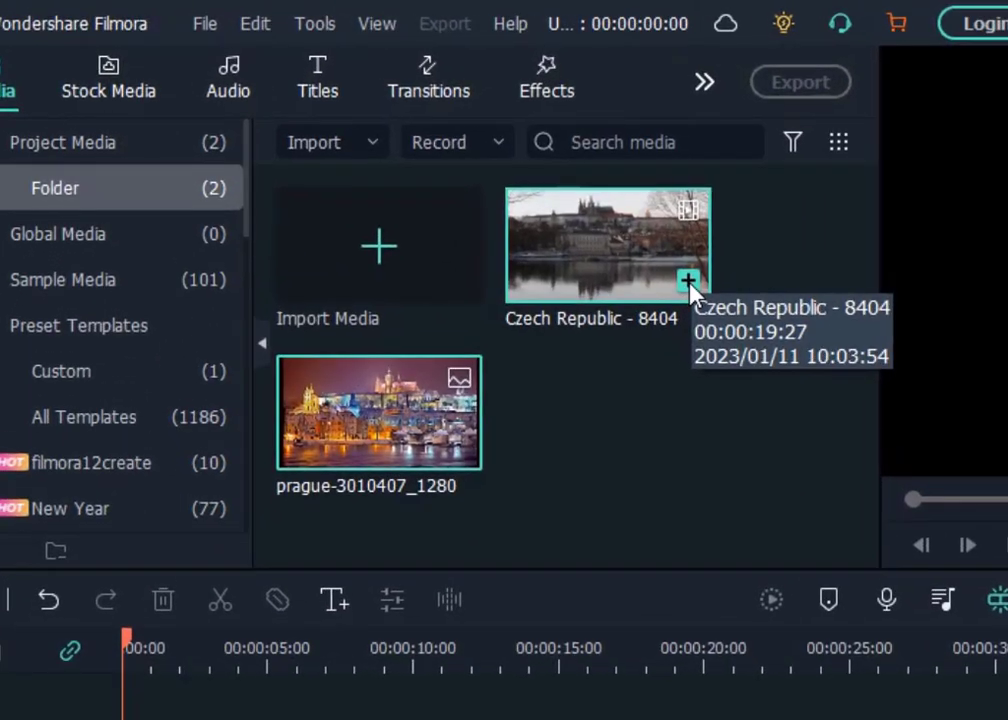
click(516, 195)
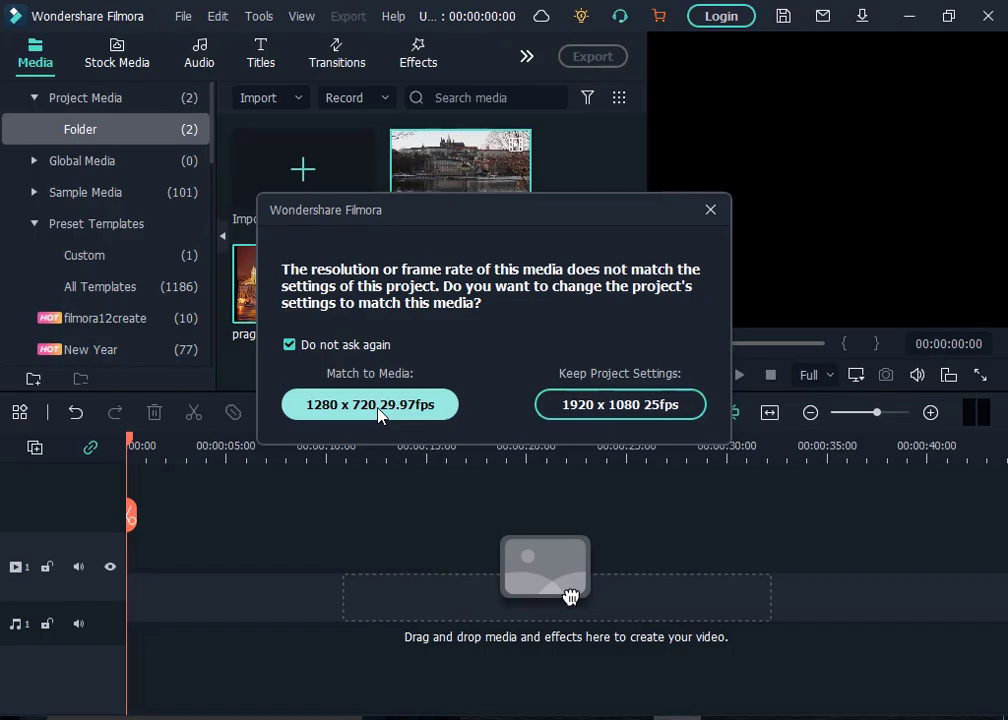
click(380, 405)
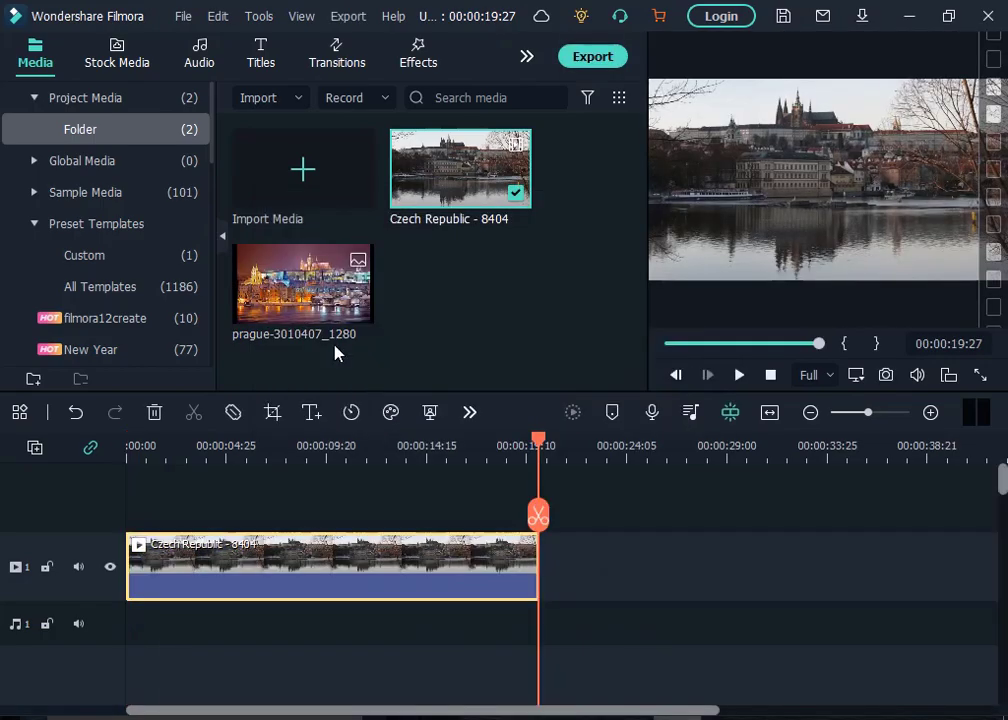
- Append the prague-3010407_1280 image to the timeline after the video clip
click(355, 300)
click(358, 307)
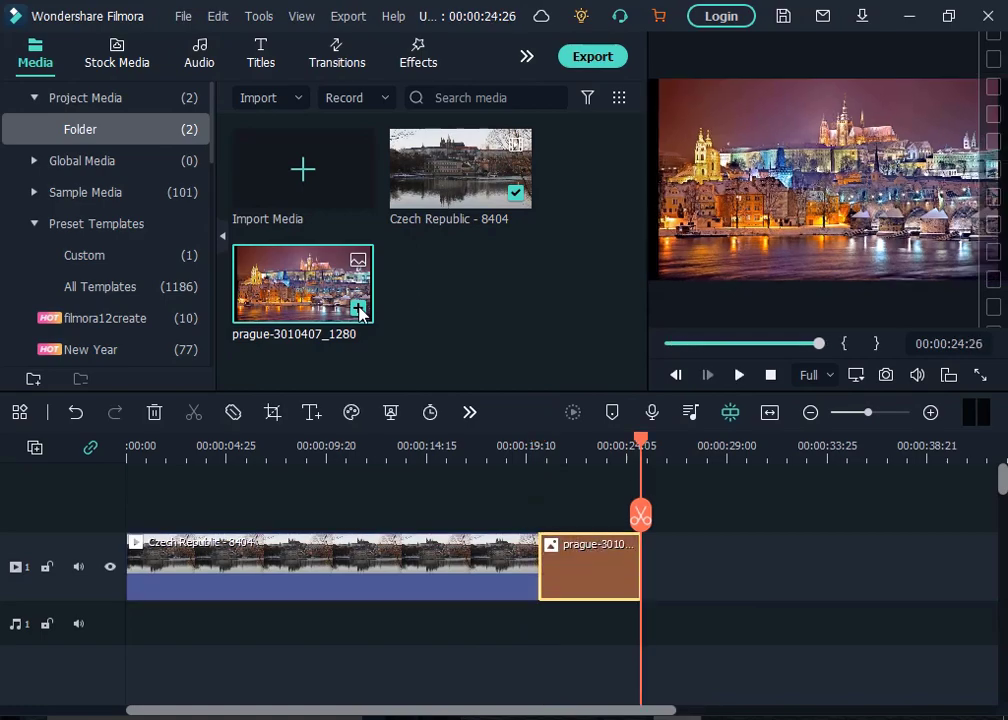
- Split the video clip at about 00:00:13:05
drag(642, 441, 595, 443)
drag(517, 441, 197, 445)
drag(689, 347, 752, 354)
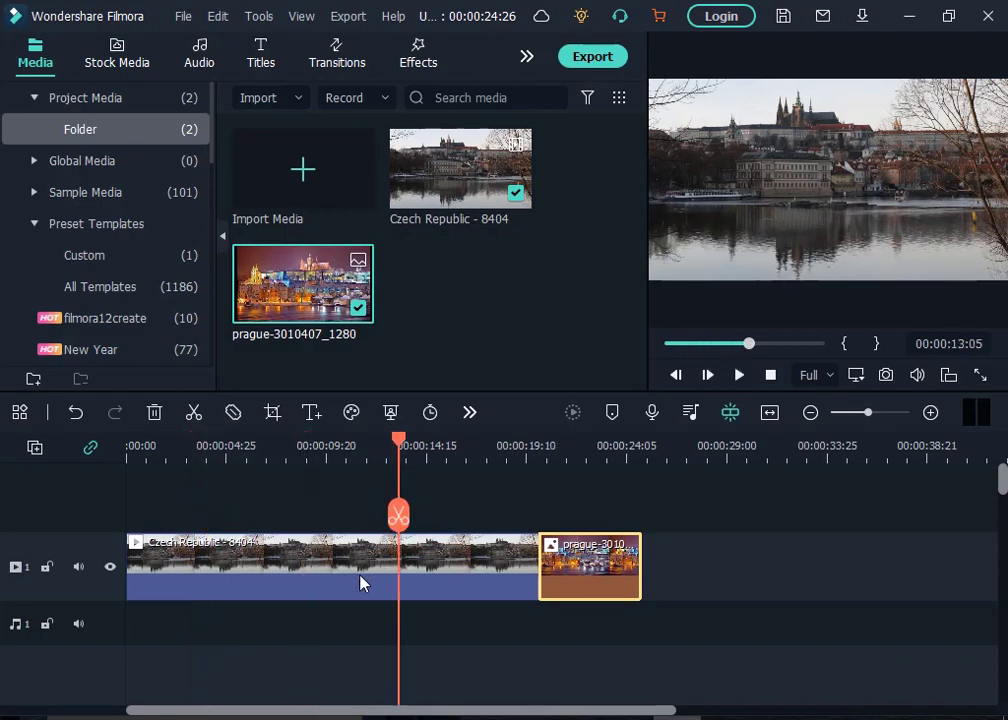
click(398, 516)
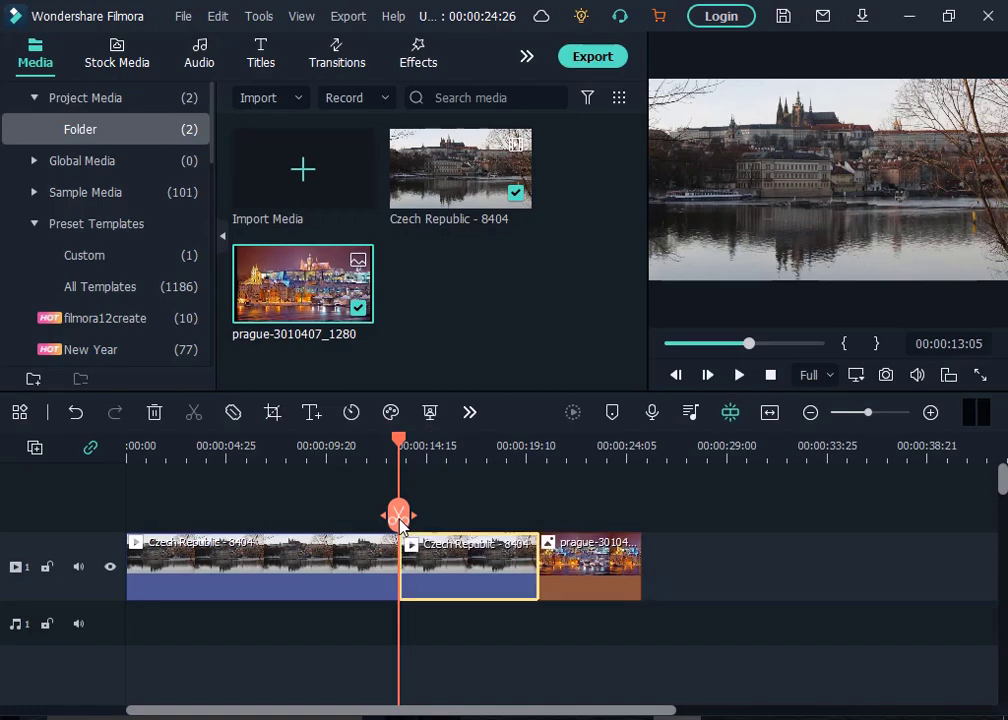
- Split the second video segment again at about 00:00:15:23
drag(400, 438, 455, 455)
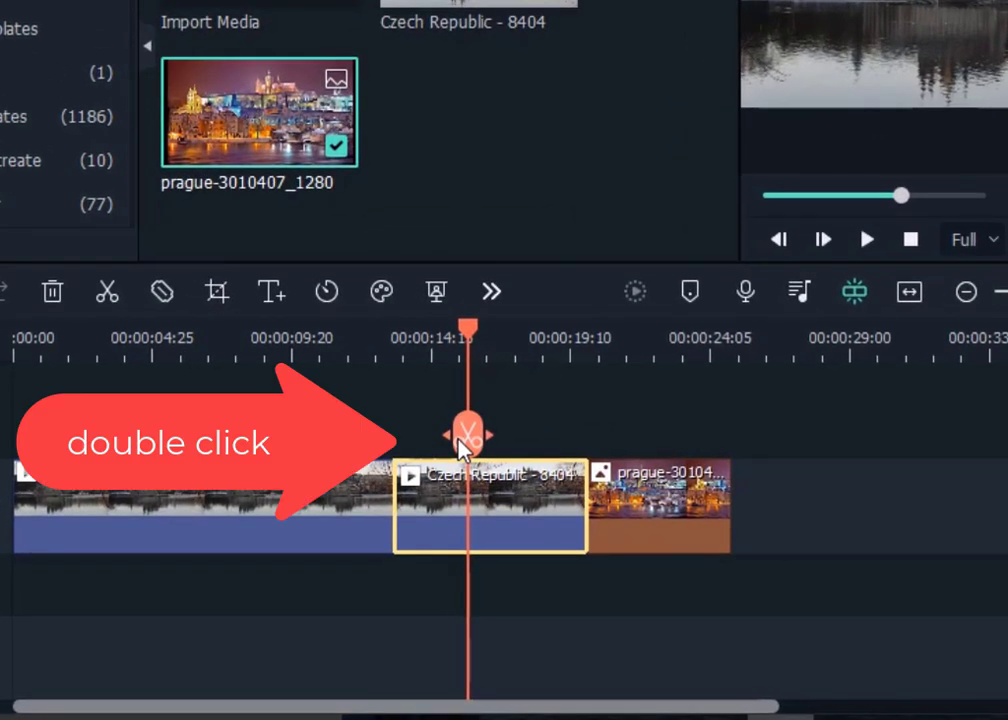
double_click(449, 518)
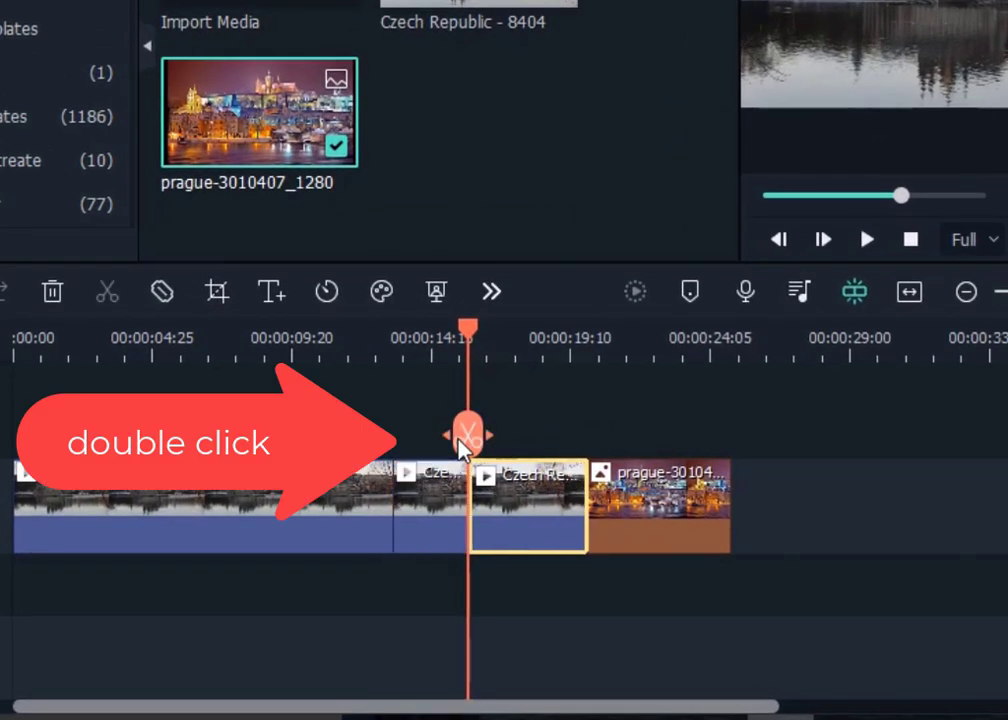
- Select the split video segments one after another to inspect them
click(428, 538)
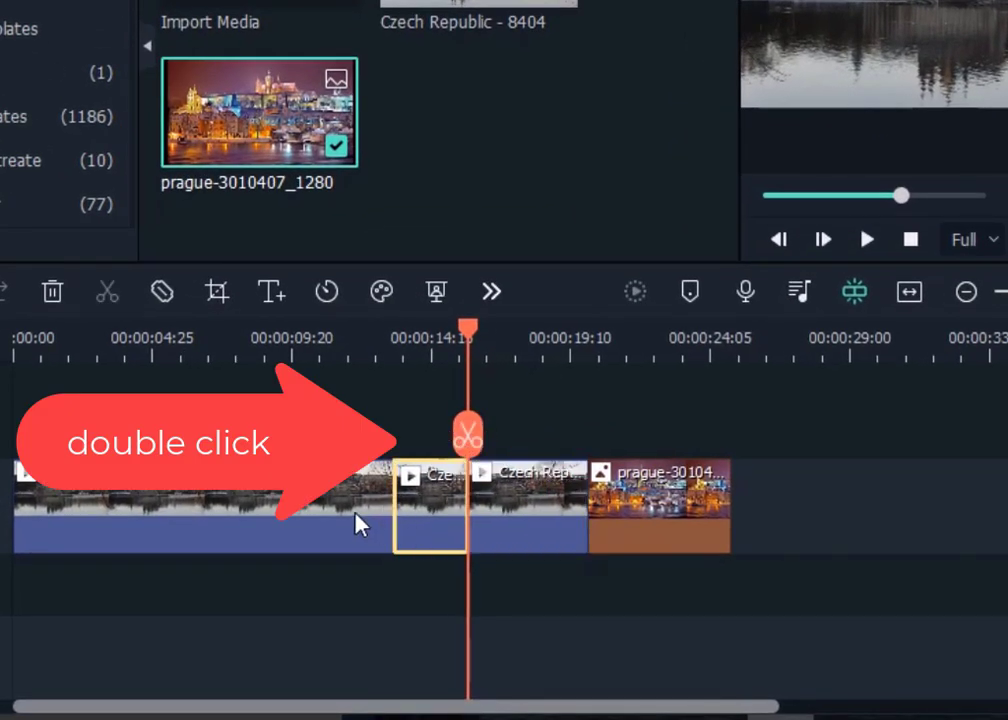
click(360, 524)
click(430, 513)
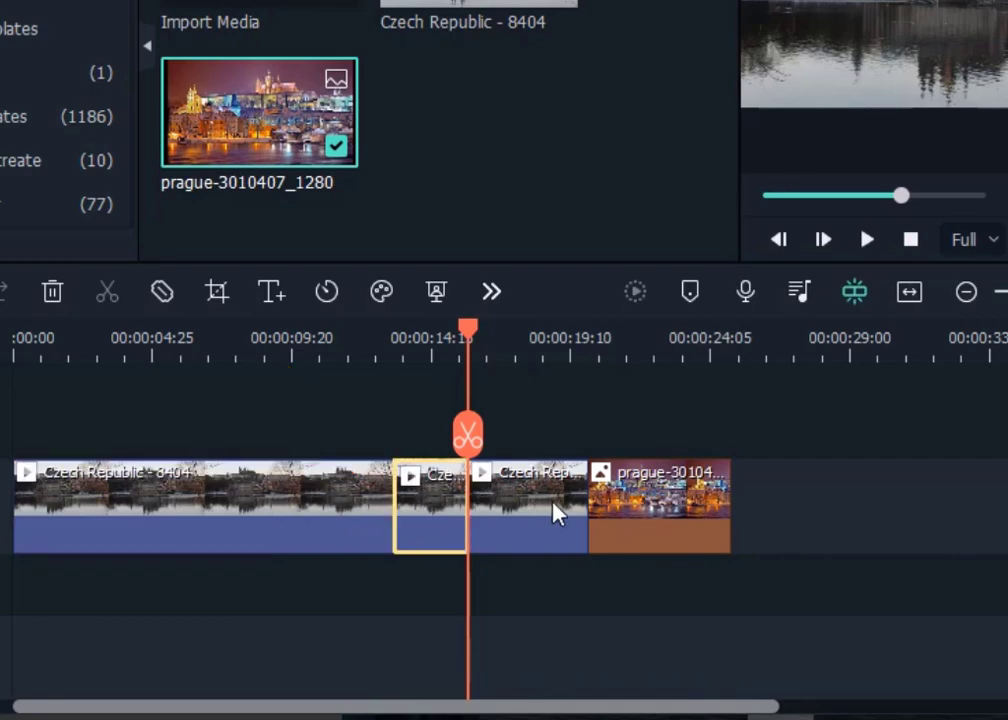
click(544, 513)
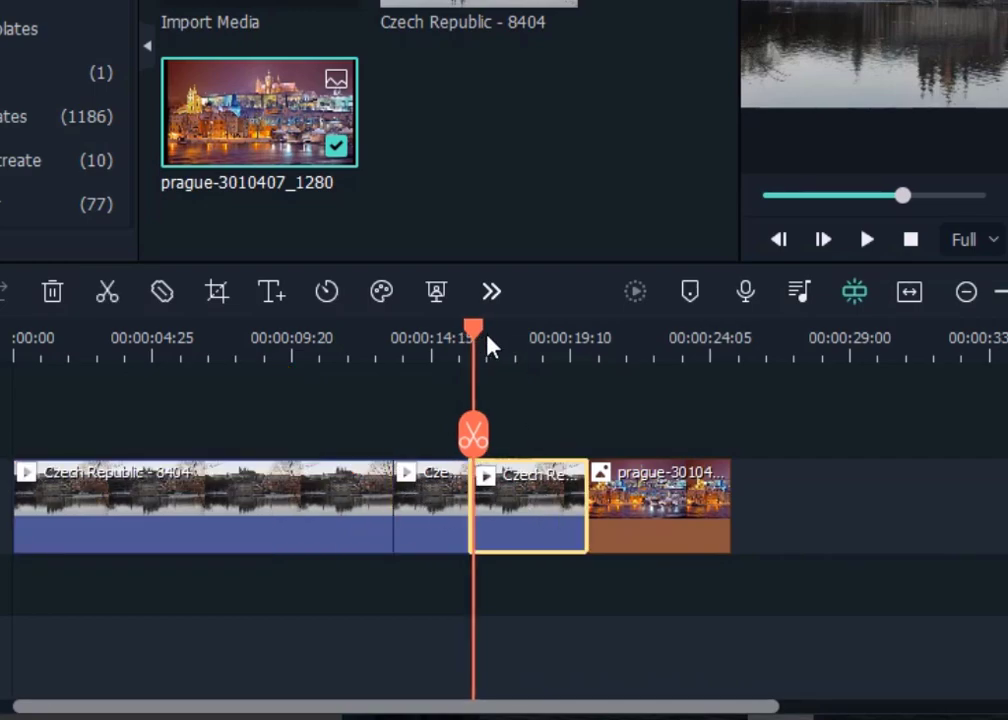
- Split the Prague image clip at two points around 00:00:21 to 00:00:22
drag(476, 336, 627, 367)
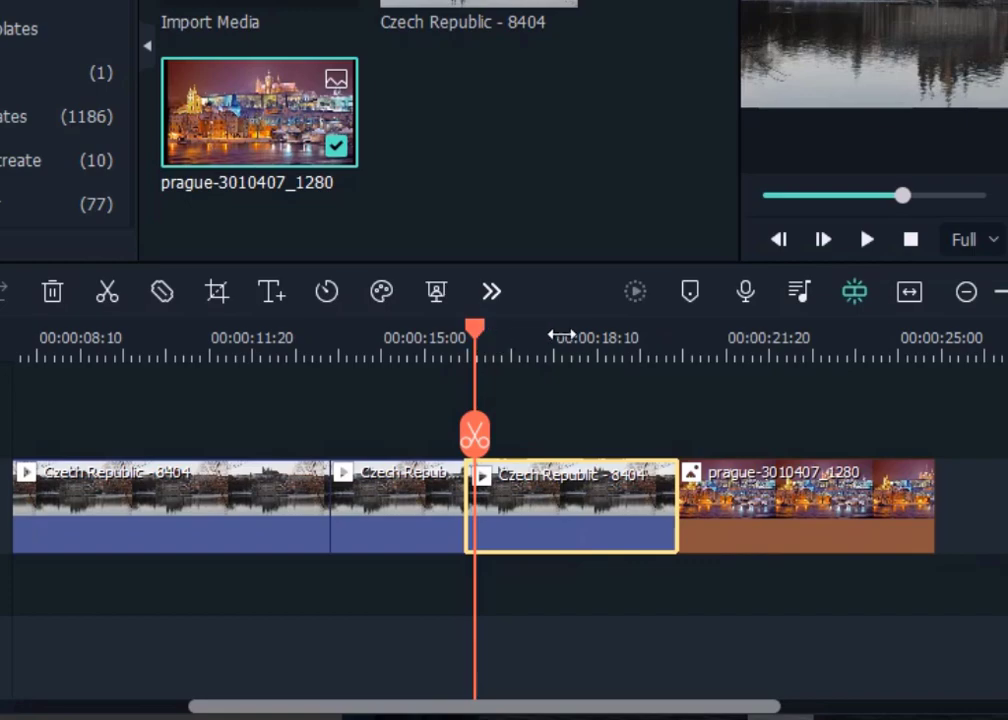
click(621, 338)
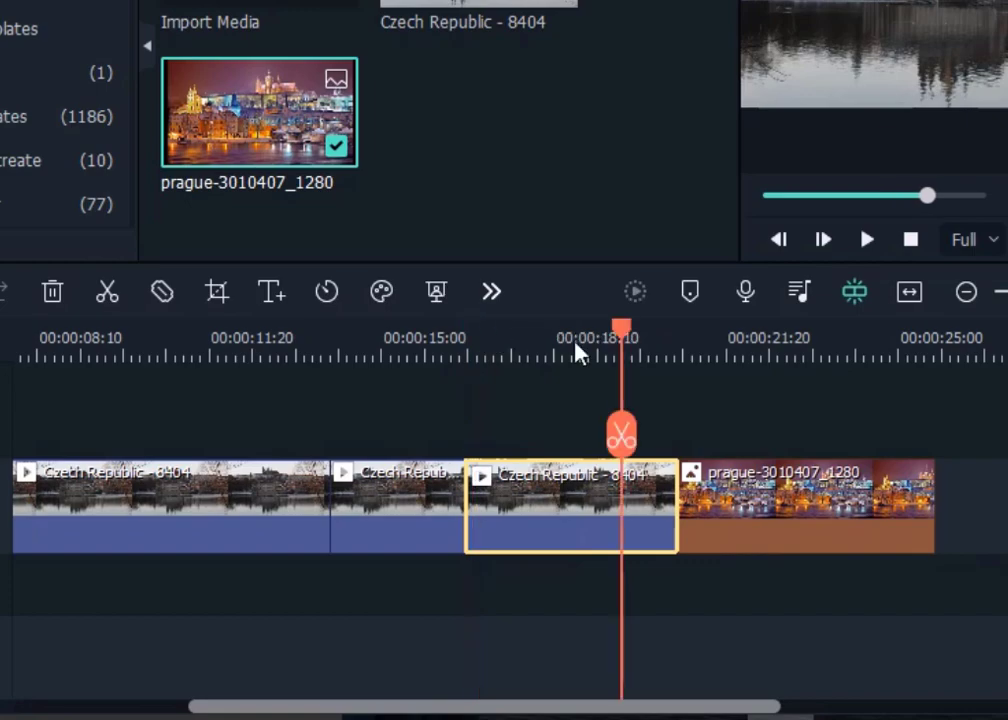
click(690, 337)
drag(697, 337, 754, 355)
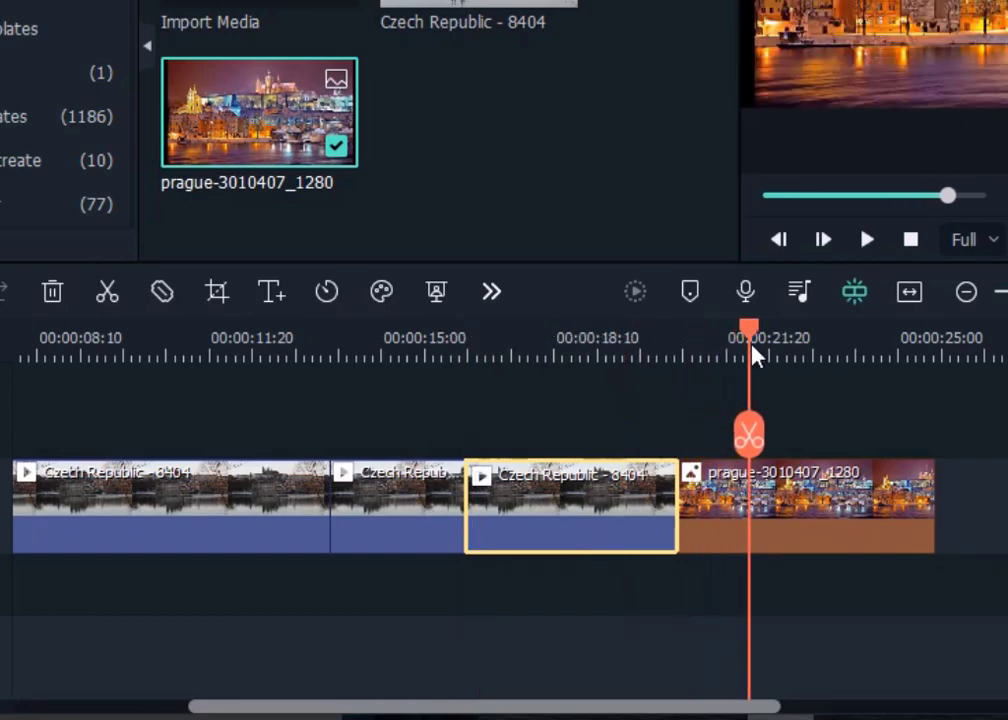
click(749, 437)
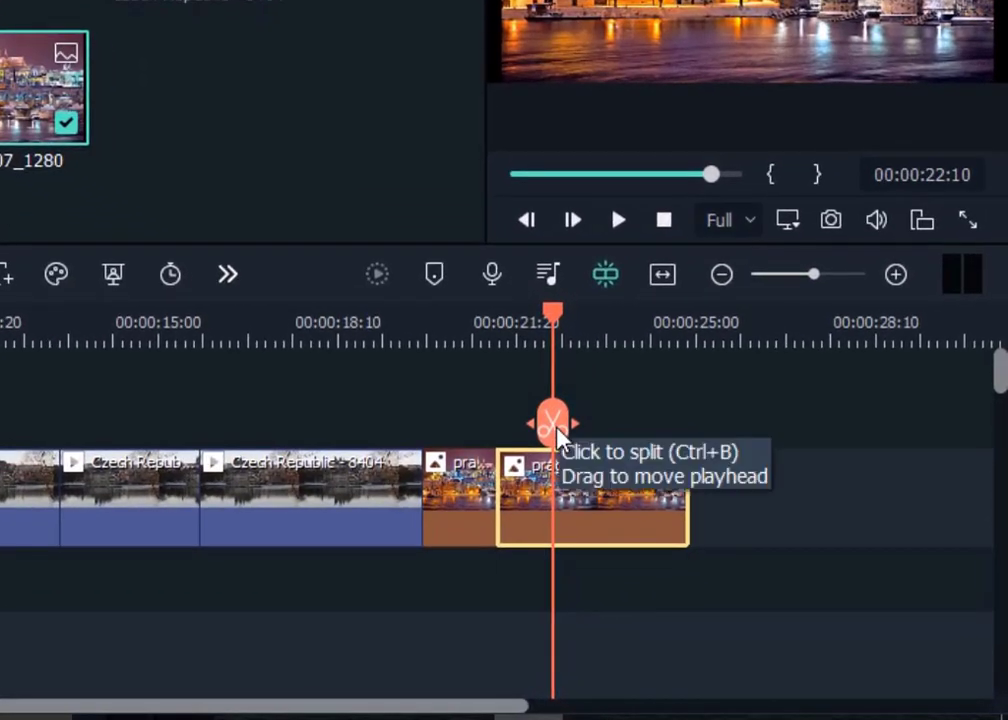
click(552, 422)
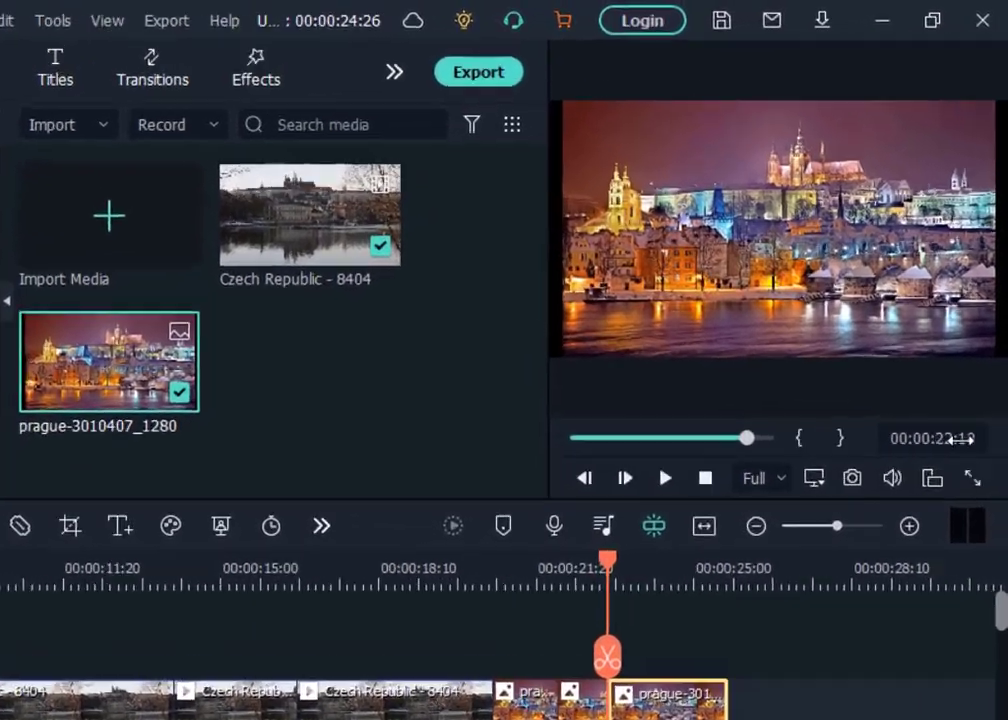
- Set the playhead position to 00:00:18:00 and split the video clip there
click(945, 425)
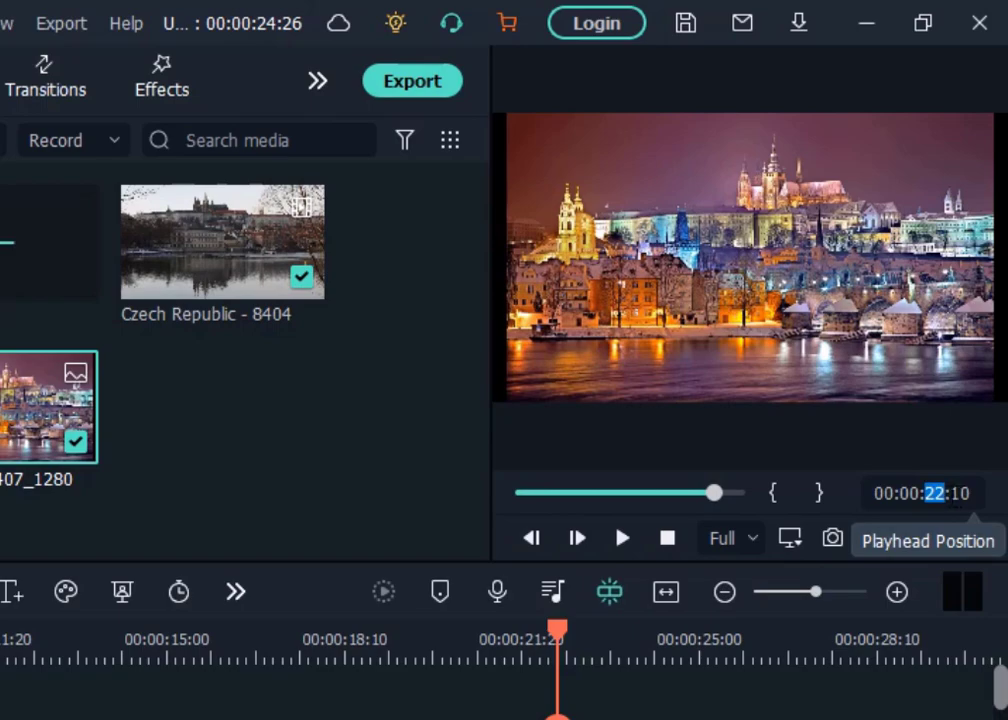
click(520, 715)
drag(565, 639, 304, 652)
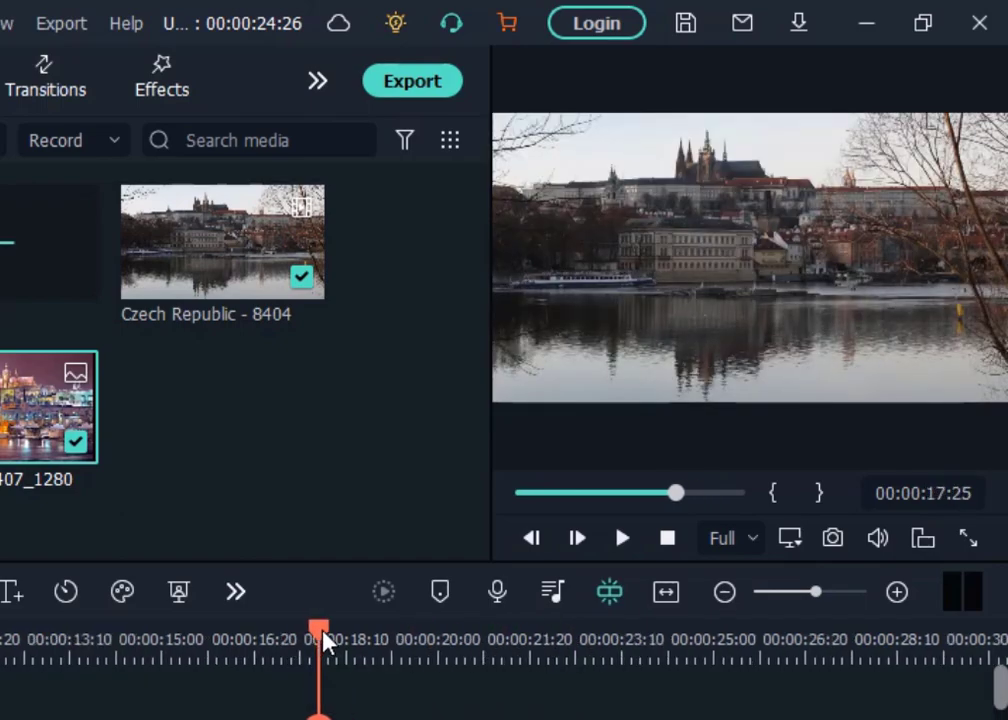
click(324, 632)
click(355, 642)
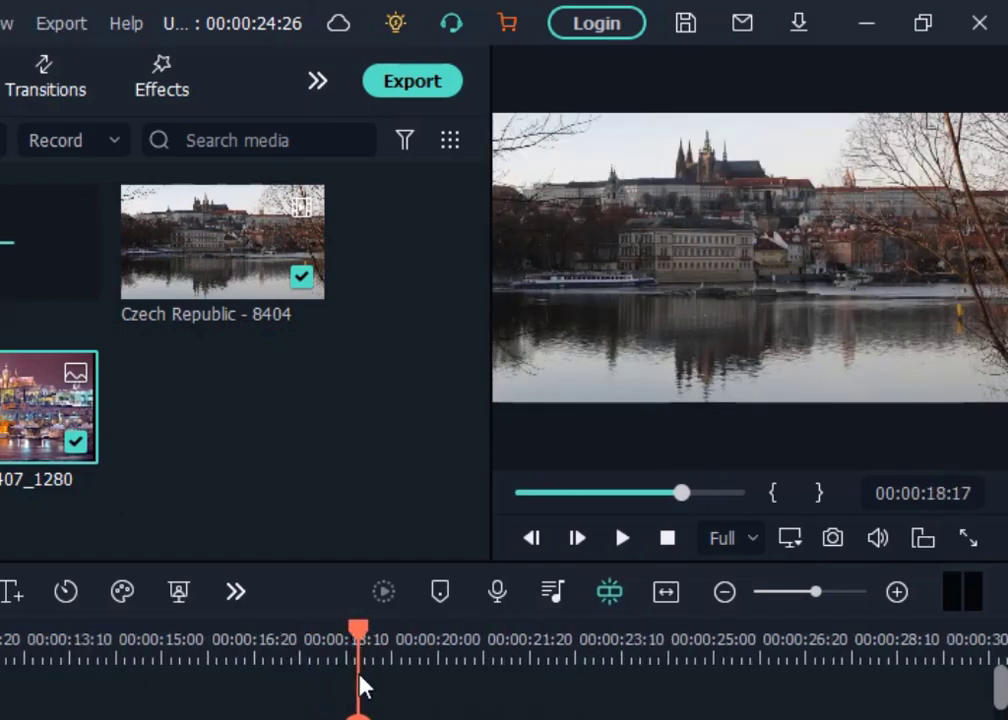
click(963, 493)
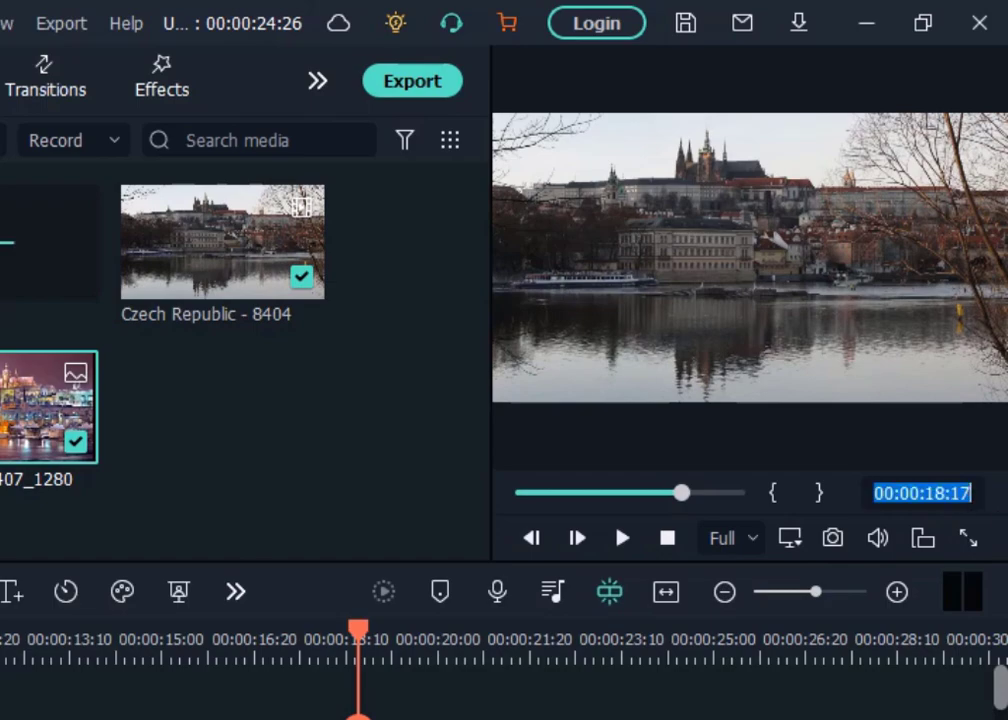
click(970, 493)
key(BackSpace)
key(BackSpace)
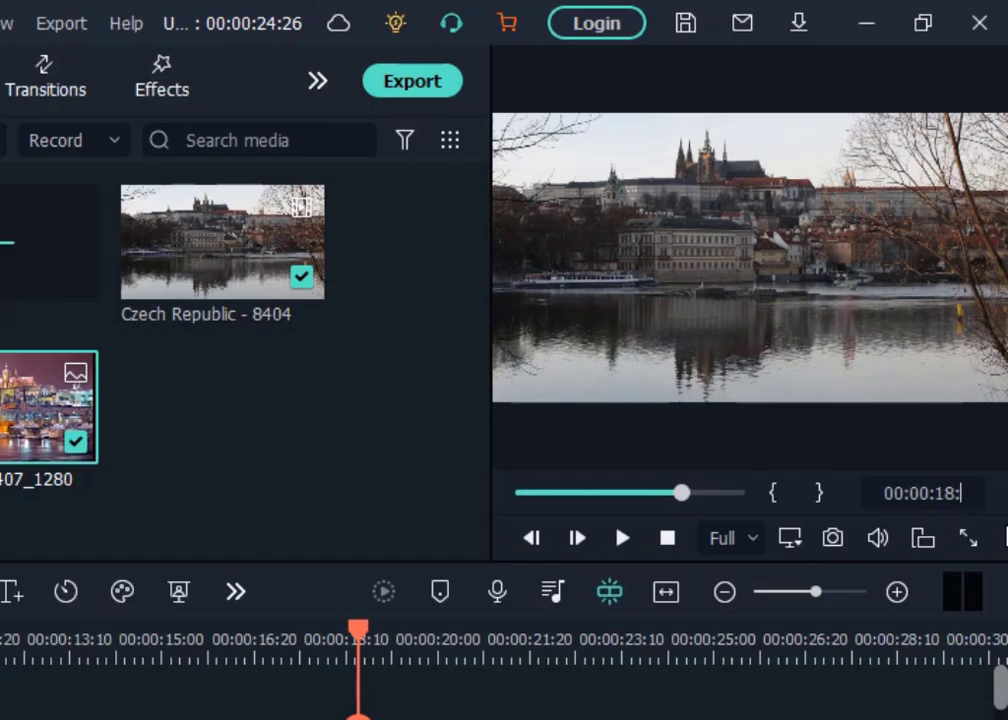
text(00)
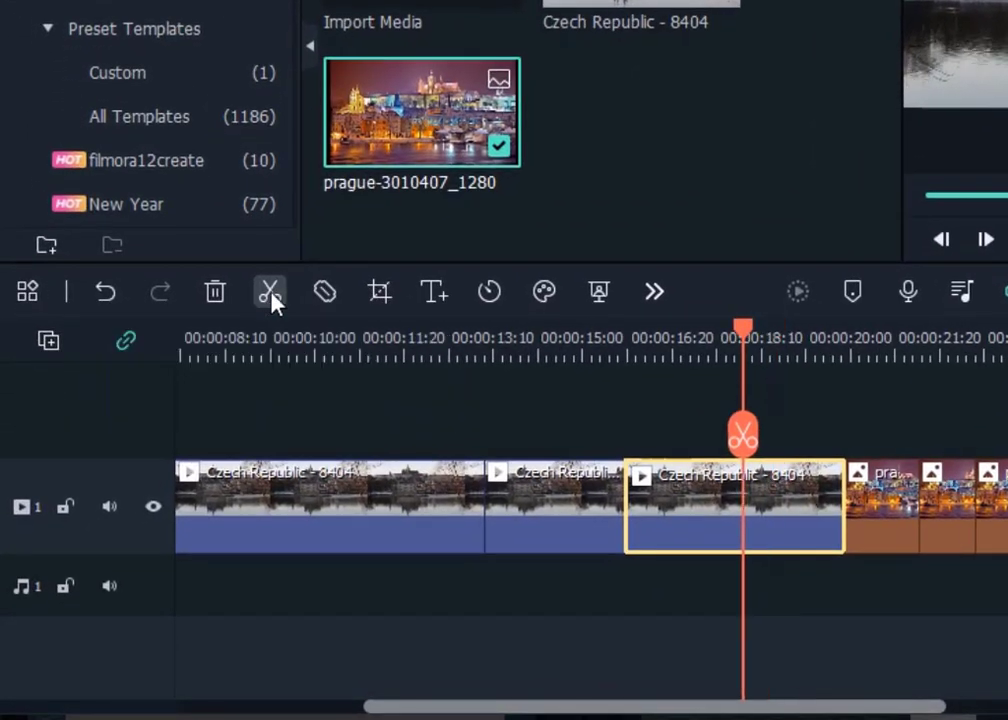
click(271, 295)
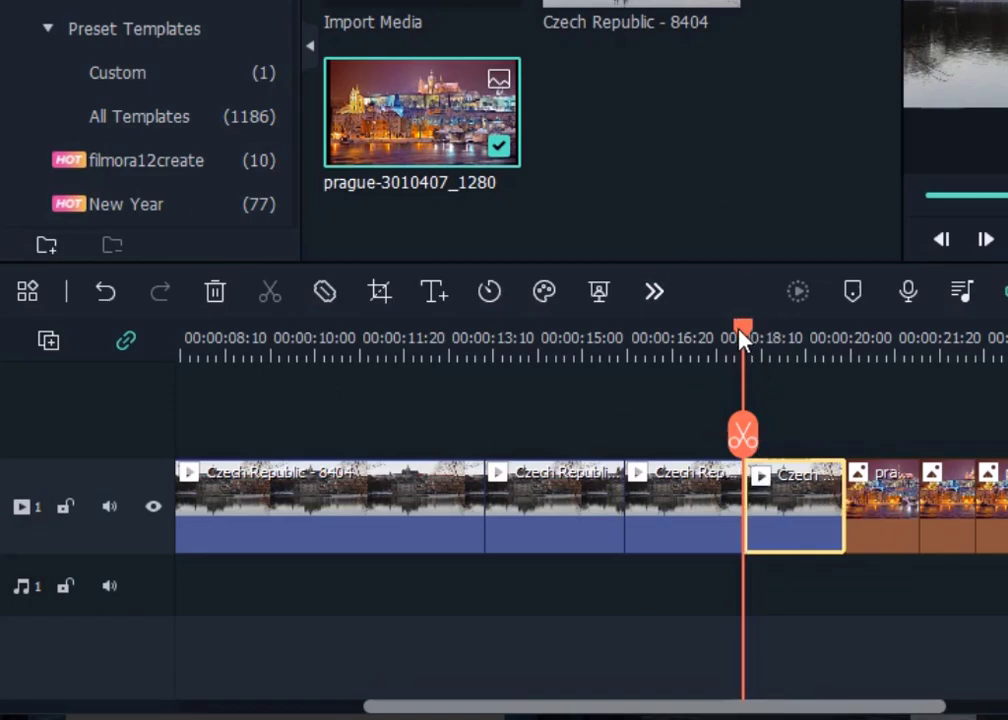
- Delete the second video segment, starting at about 00:00:13:05, from the timeline
drag(747, 338, 595, 378)
click(592, 378)
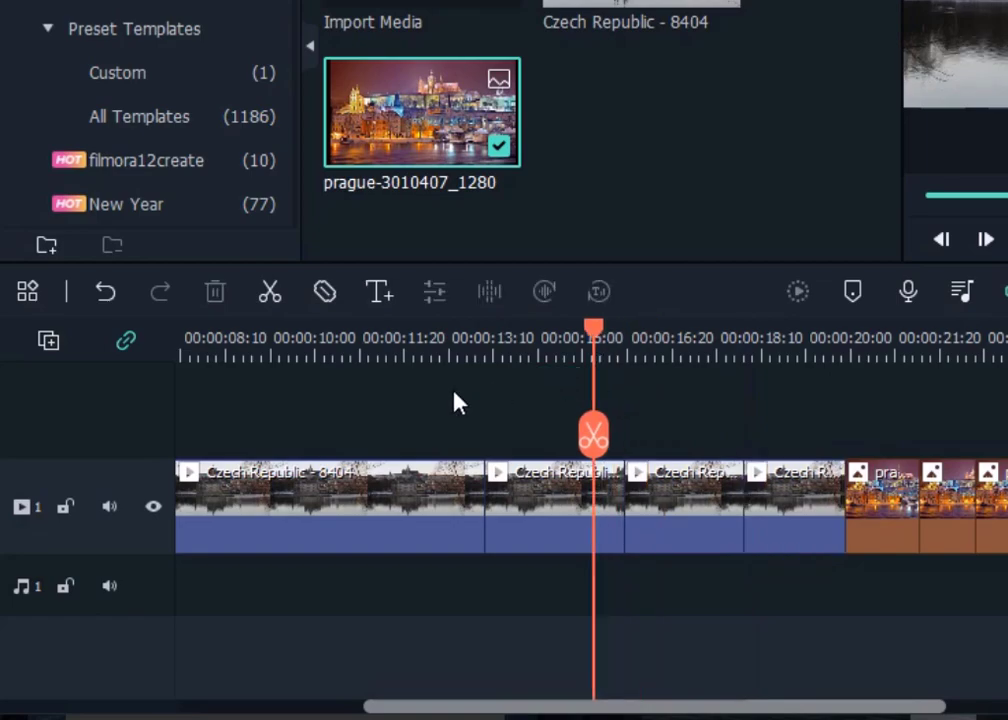
click(548, 510)
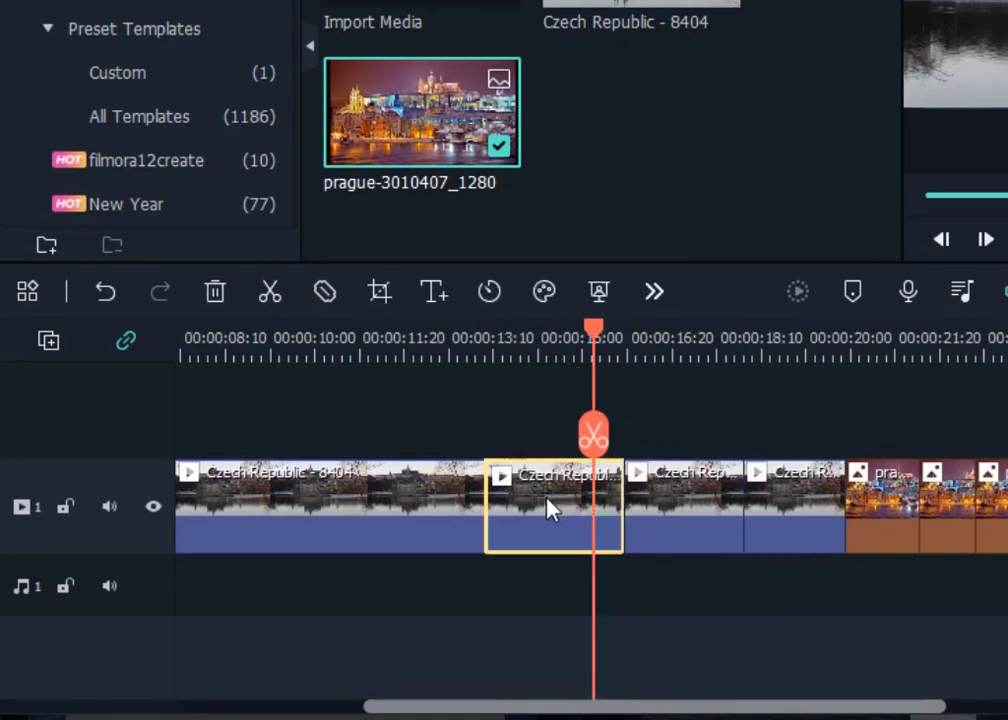
click(215, 292)
- Copy the short video segment following the first clip
click(392, 571)
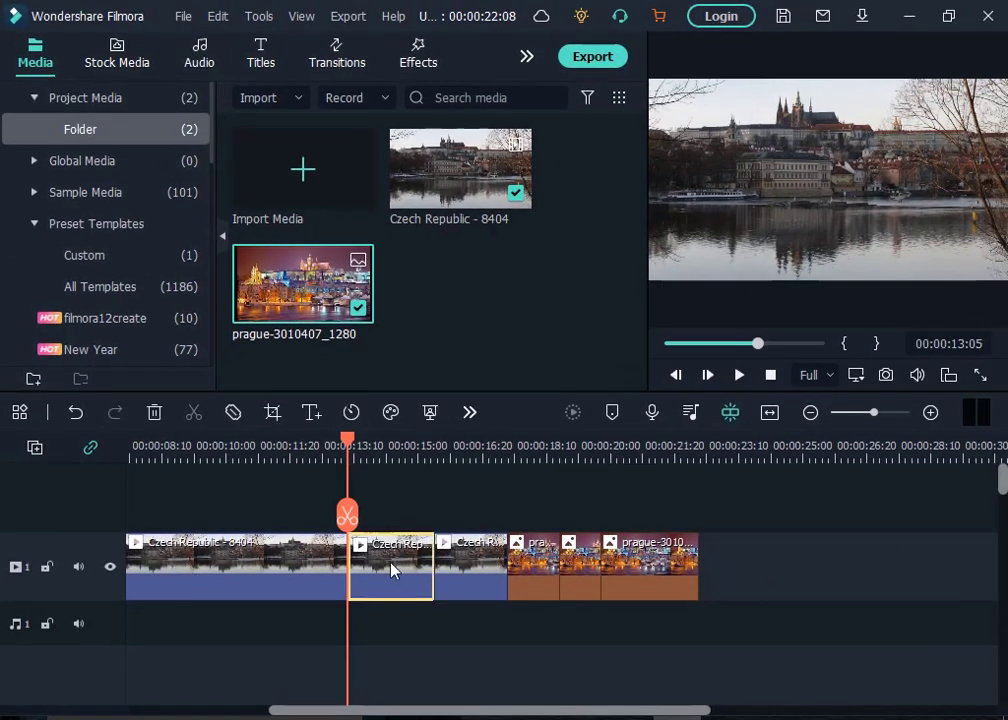
right_click(392, 571)
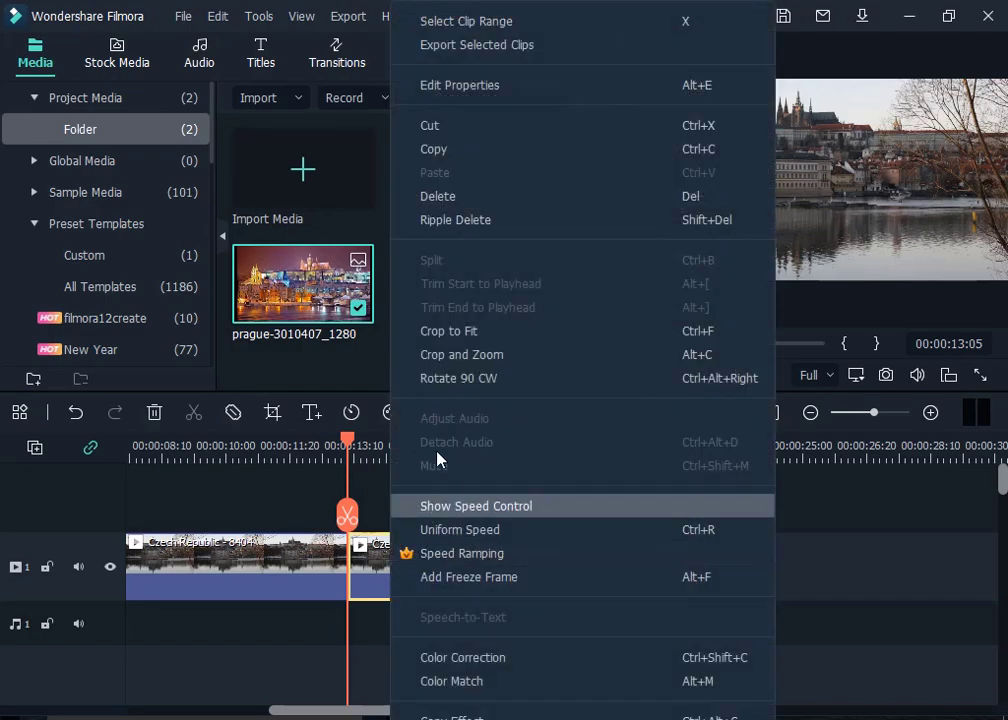
click(443, 150)
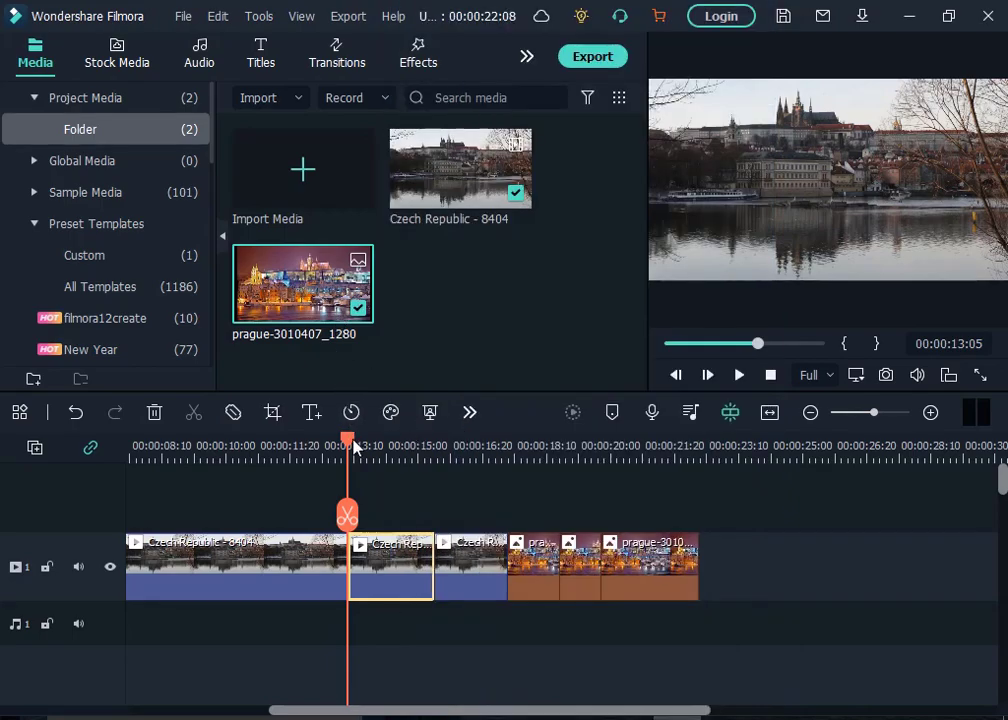
- Paste the copied video segment at the playhead, about 00:00:18:18, inside the Prague image clip
drag(350, 447, 556, 500)
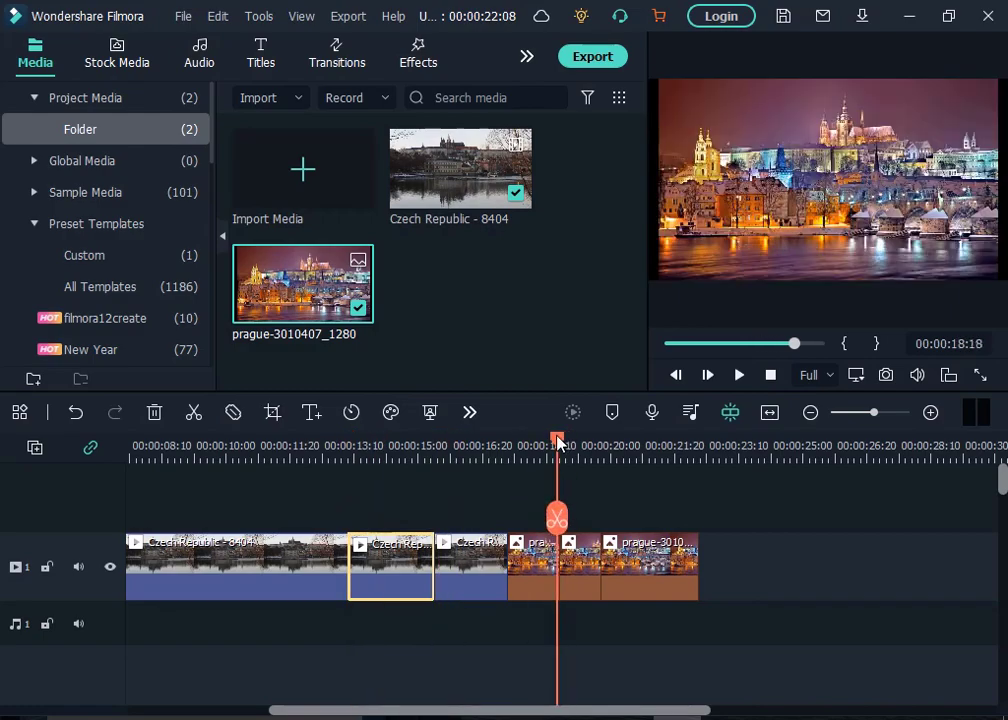
right_click(553, 567)
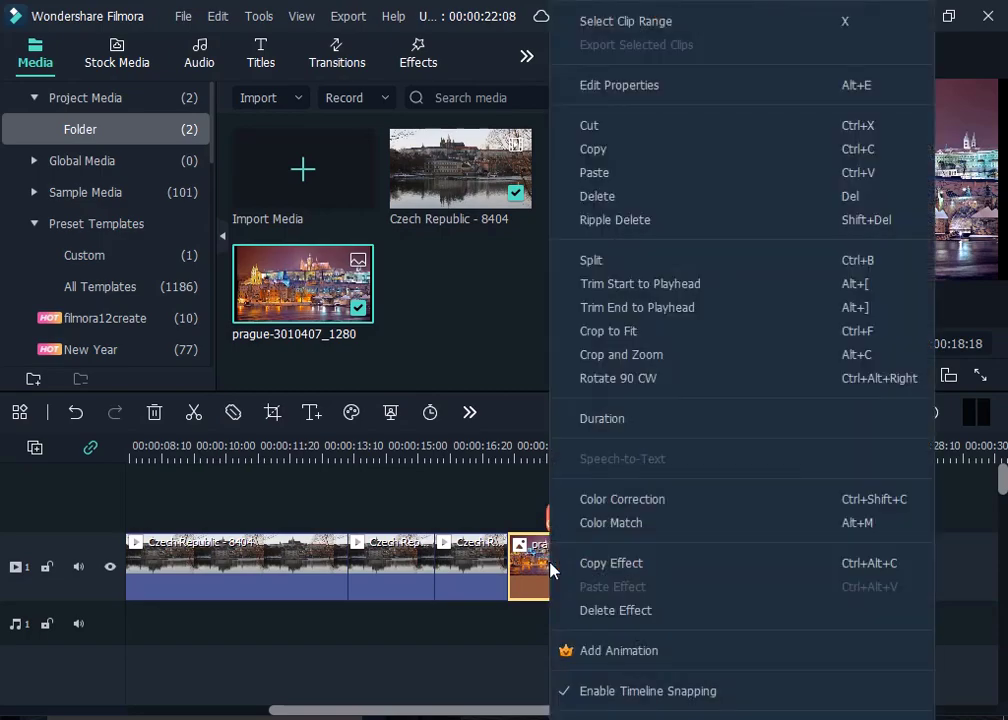
click(595, 178)
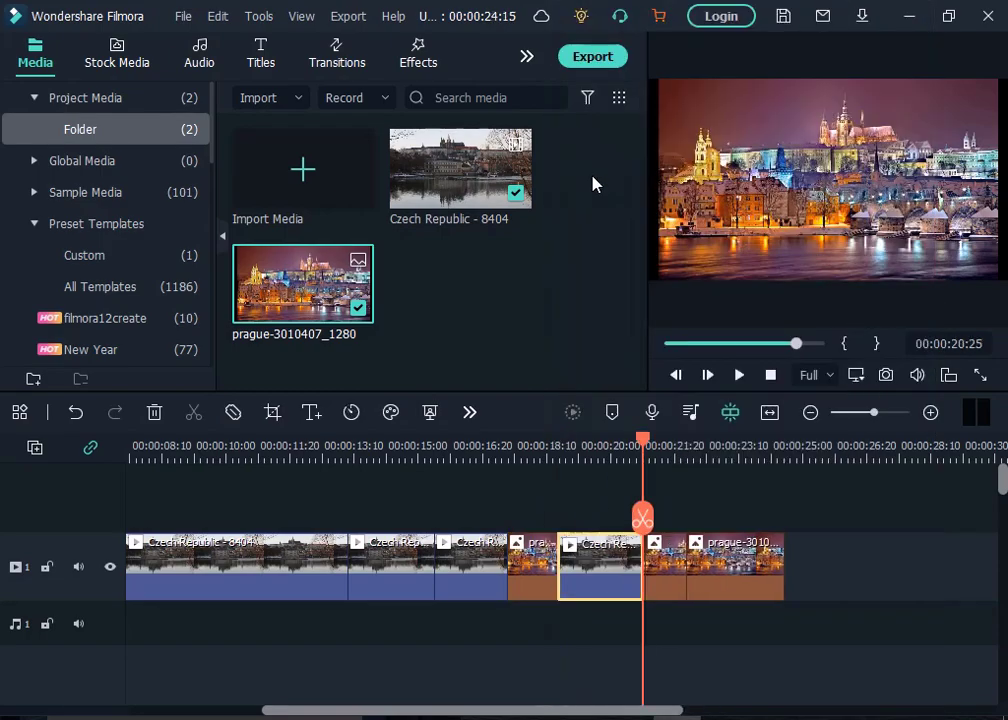
- Play back the timeline from about 00:00:18:07 to review the pasted segment
drag(643, 441, 545, 455)
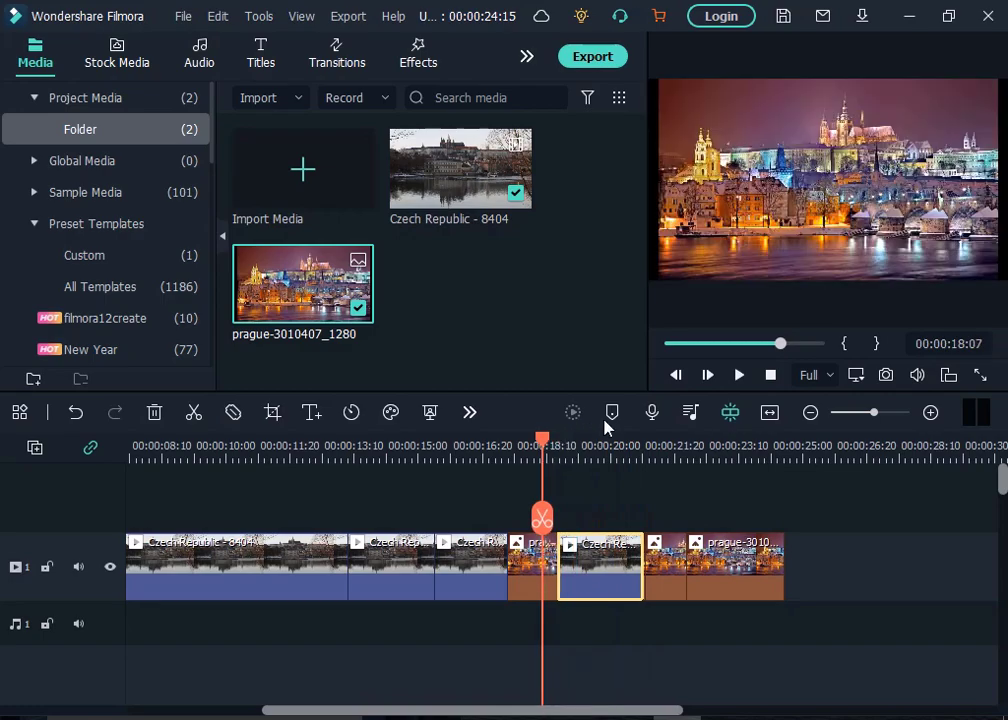
click(739, 374)
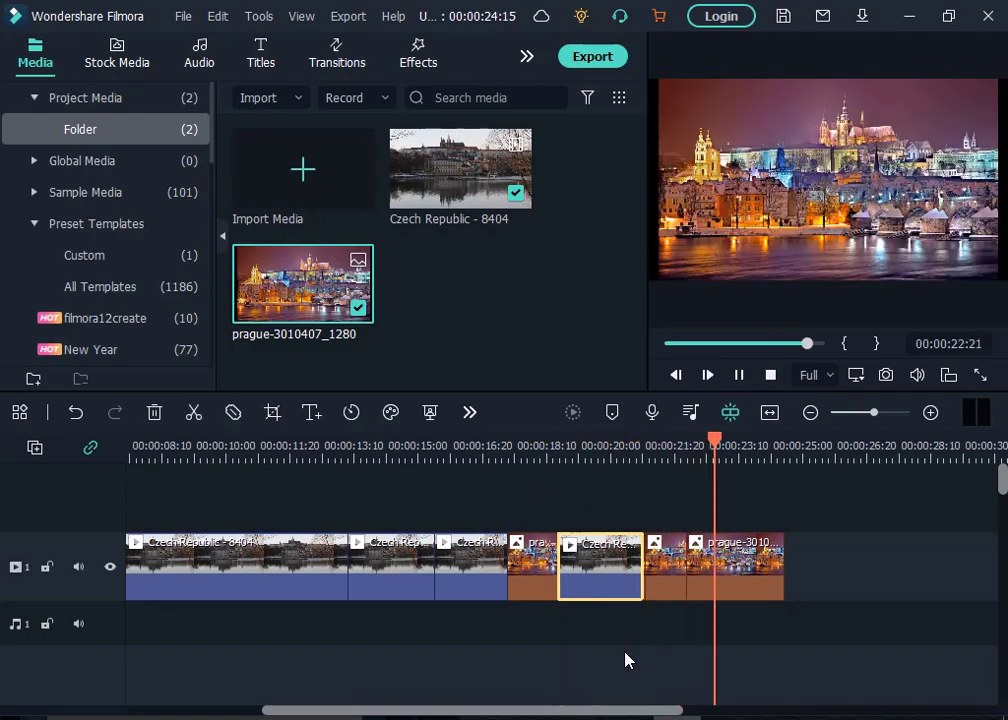
key(space)
- Paste the copied segment again at about 00:00:24:23, just past the end of the last clip
drag(751, 449, 797, 457)
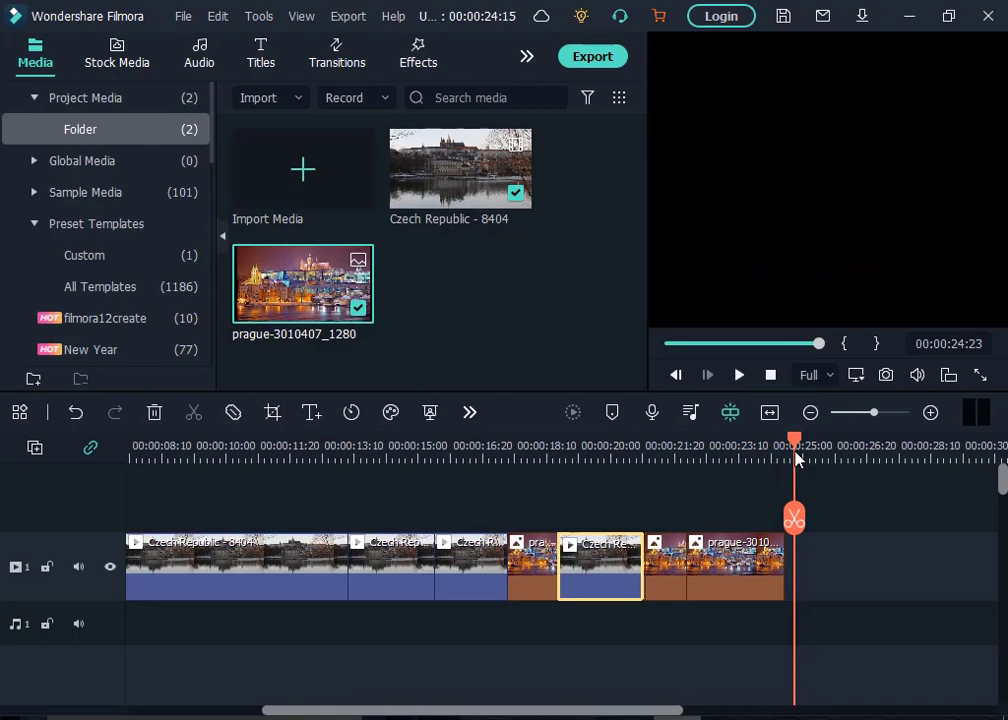
right_click(828, 584)
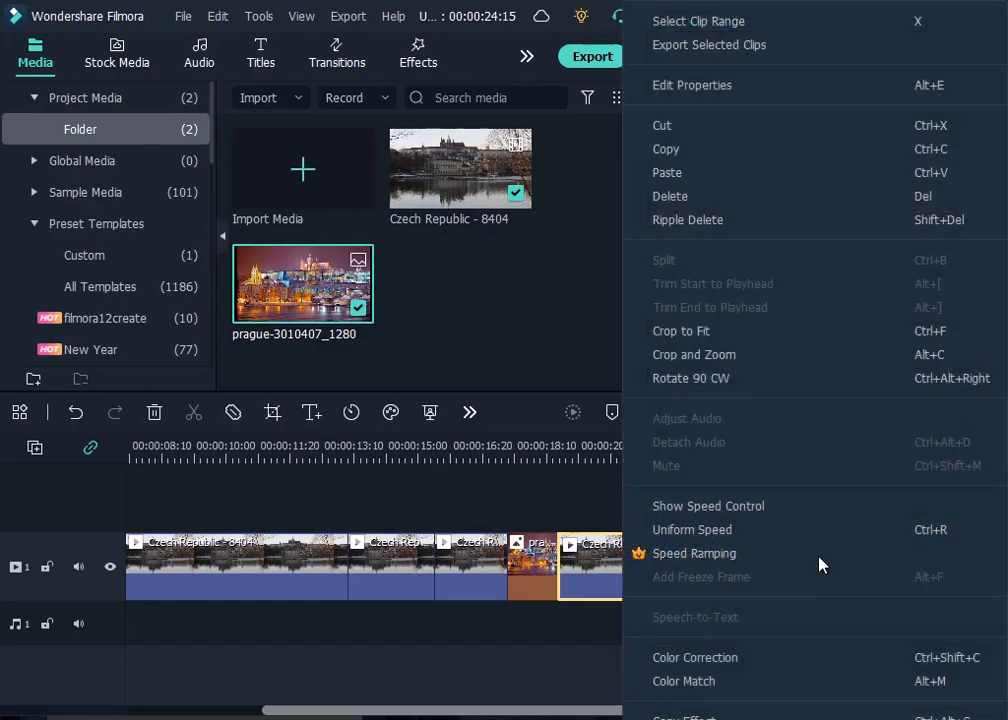
click(672, 181)
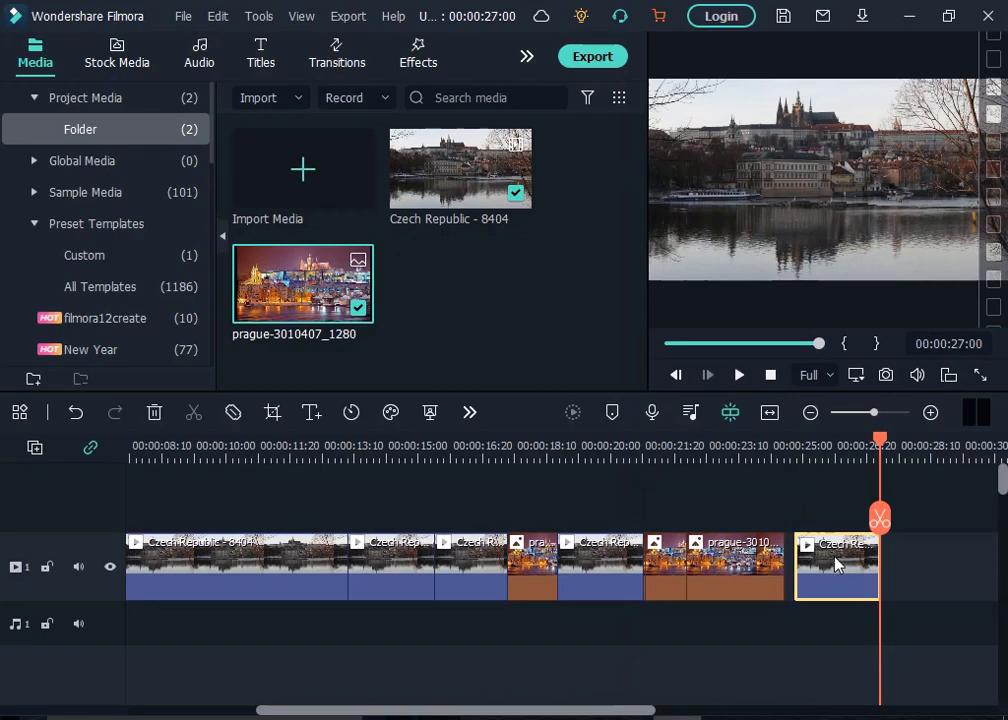
- Move the last pasted clip further right, then delete the empty gap in front of it
drag(880, 445, 715, 486)
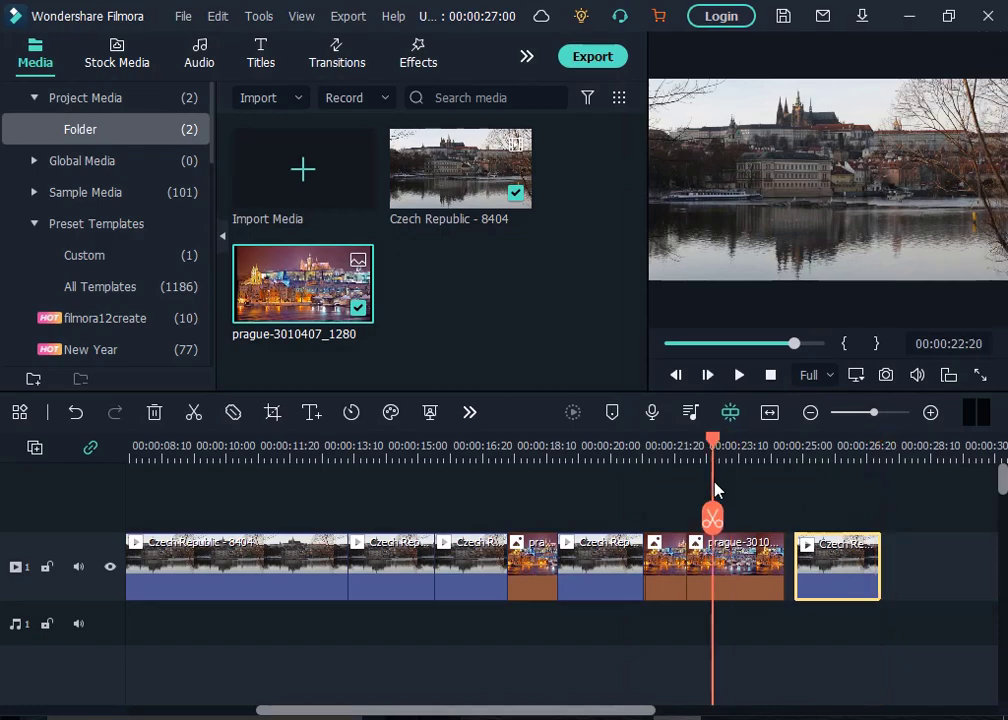
drag(819, 571, 886, 563)
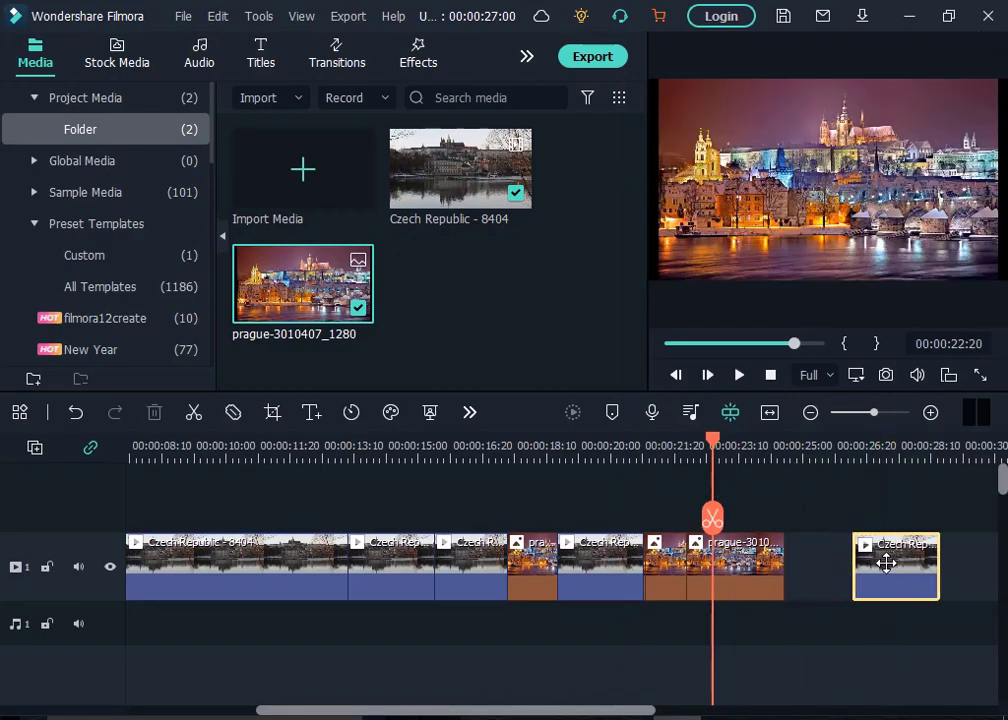
click(810, 573)
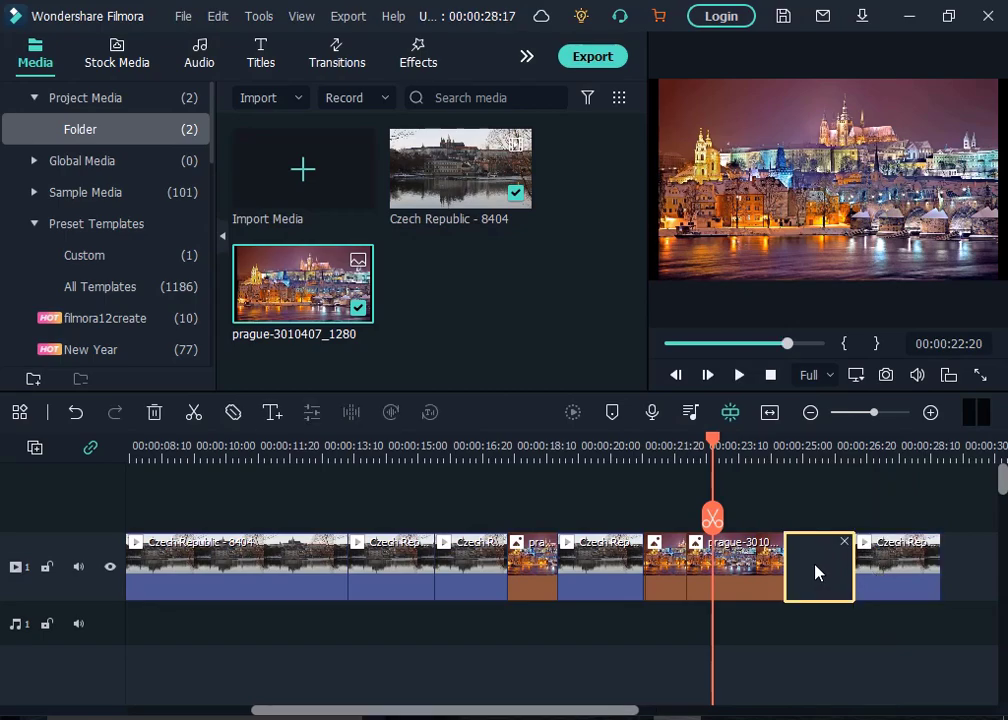
right_click(815, 572)
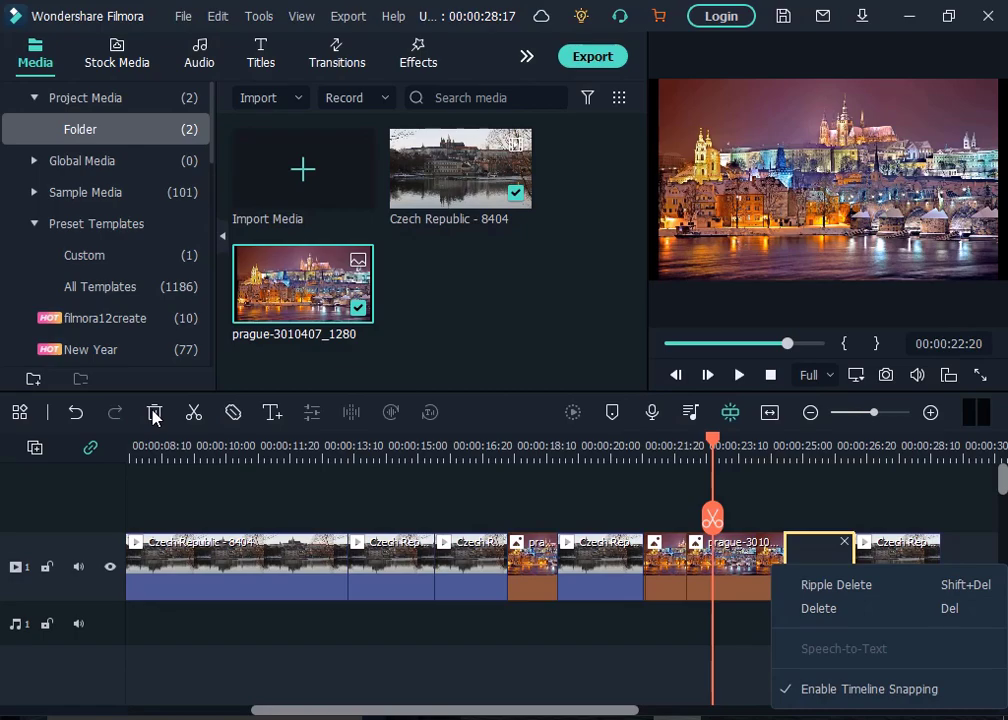
click(820, 608)
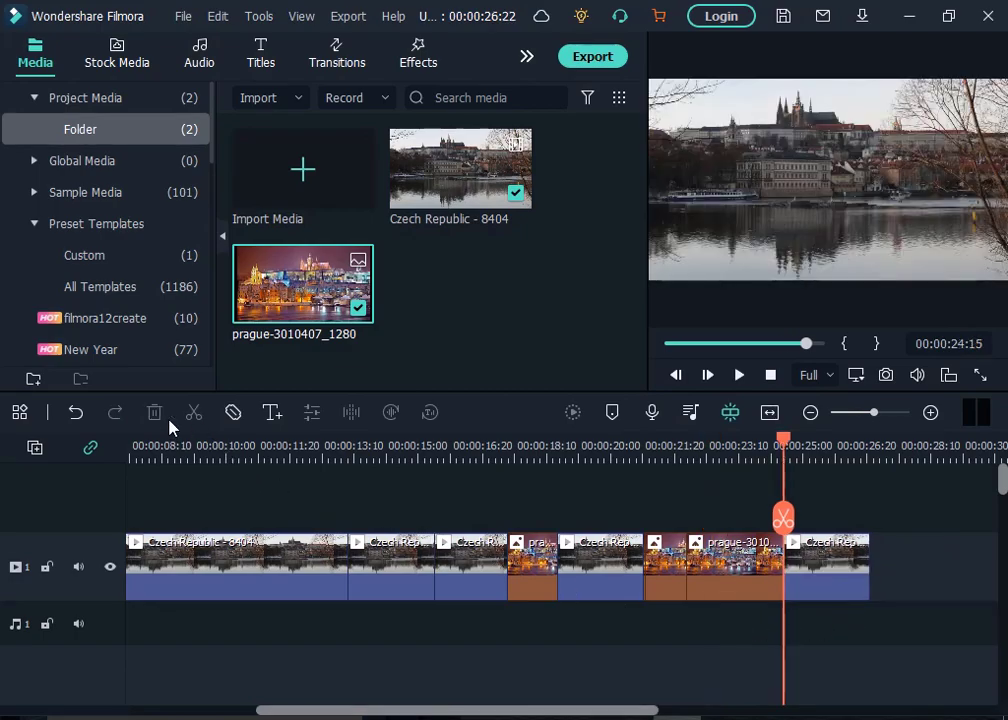
- Split the last video clip on the timeline at about 00:00:25:14
click(295, 567)
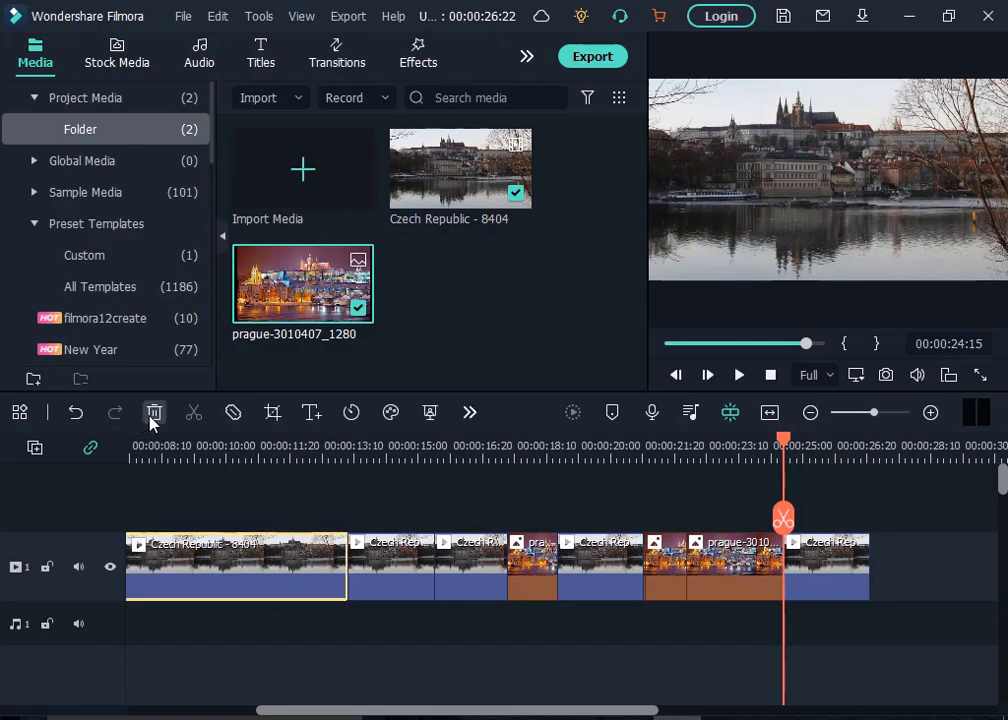
click(850, 570)
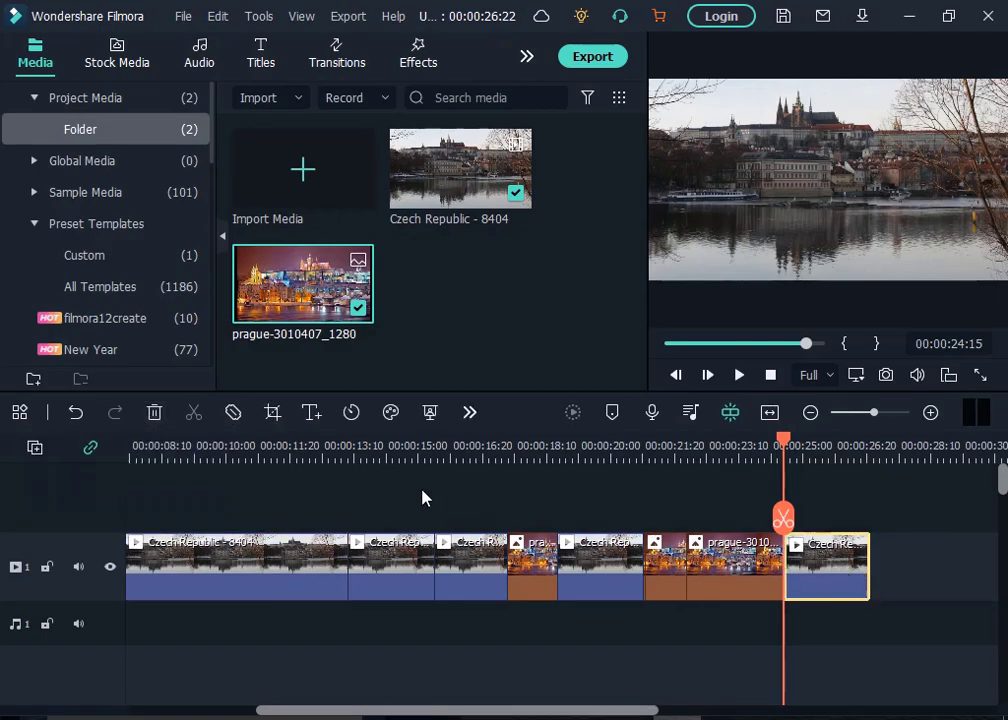
click(828, 467)
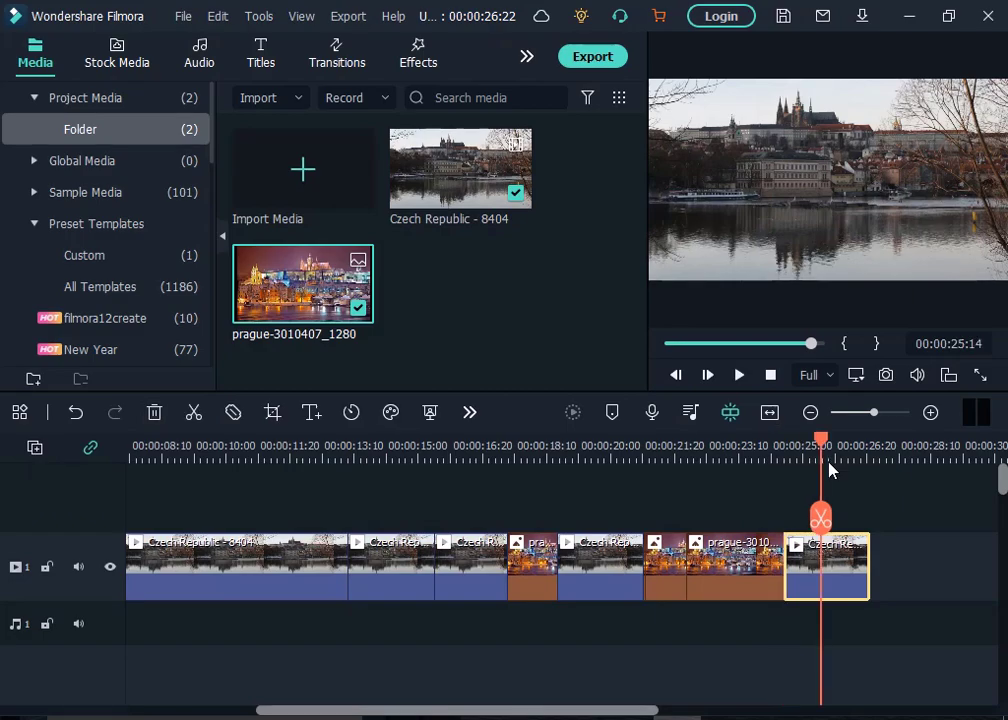
click(193, 416)
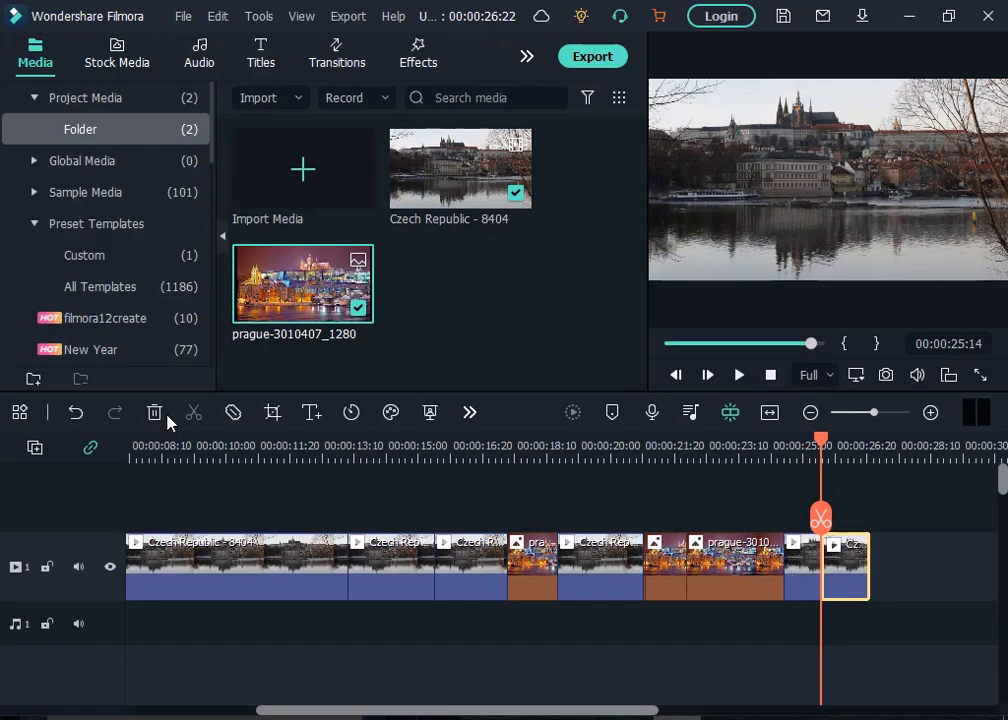
- Undo the last split, then redo it
click(71, 420)
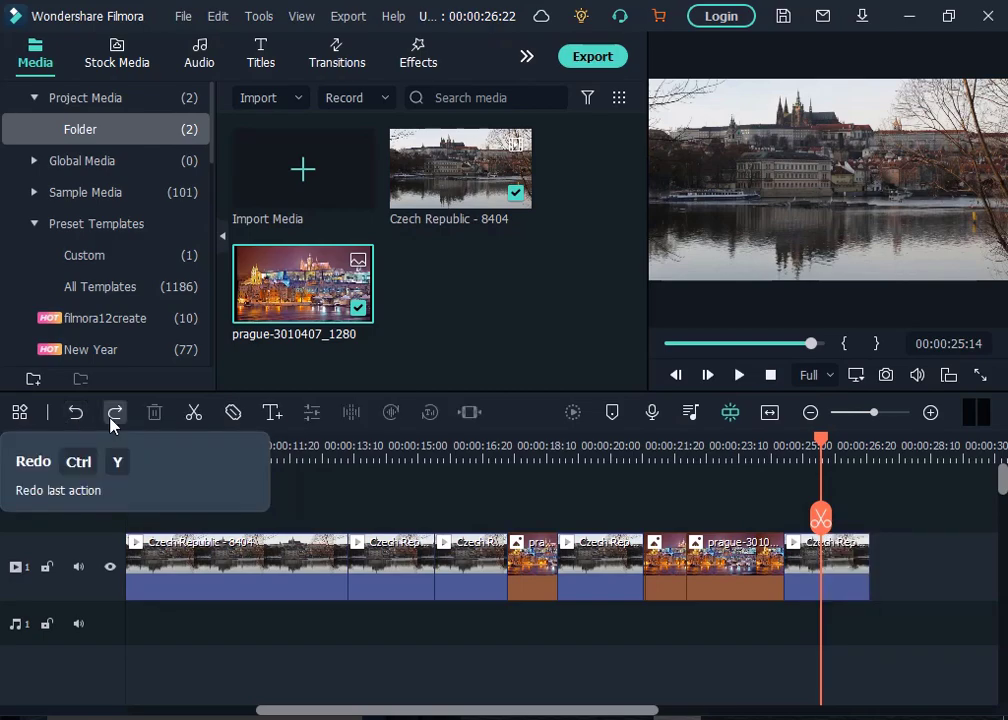
click(112, 423)
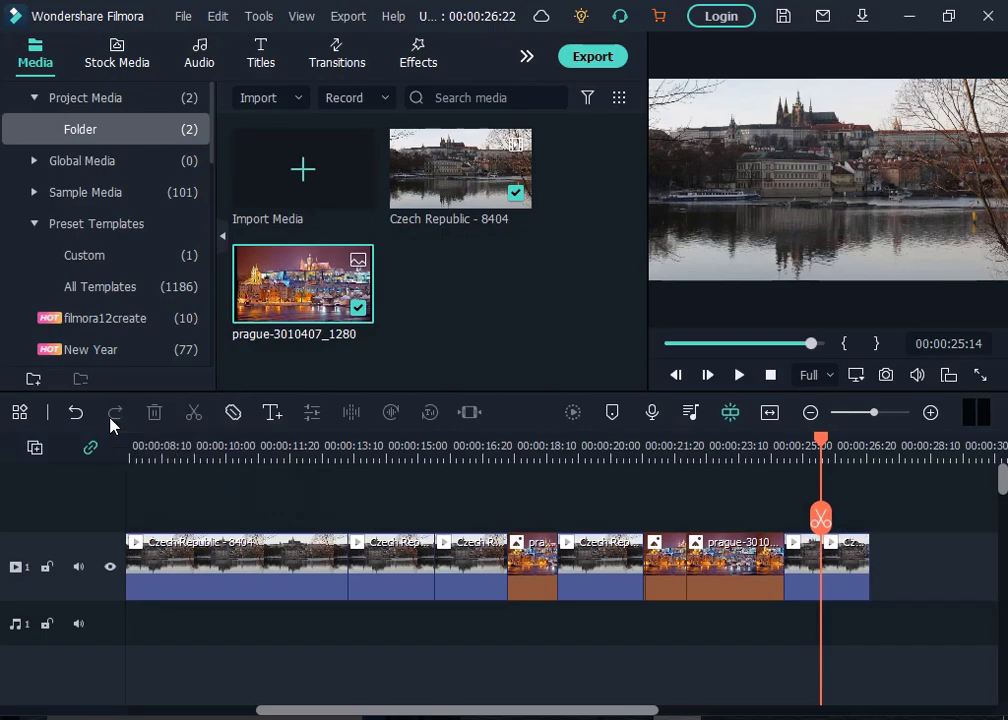